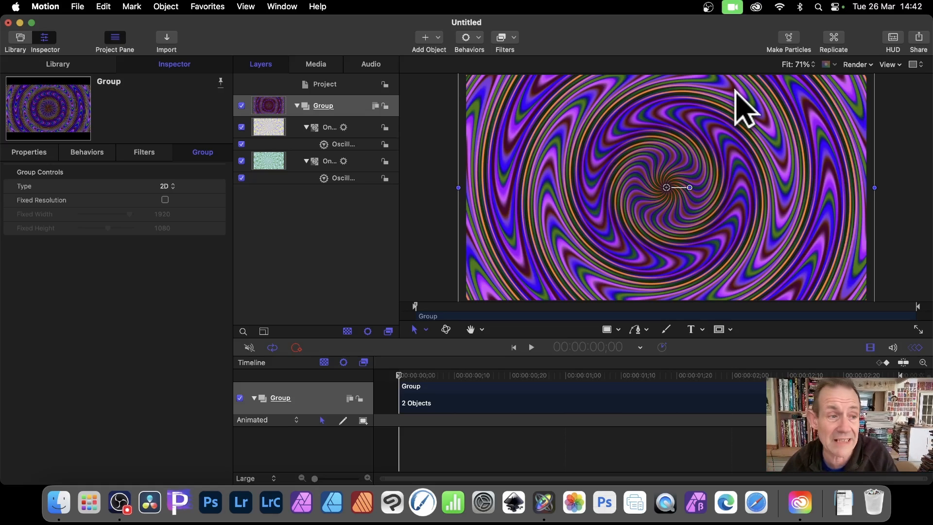
# Create a new blank Motion project with the Broadcast HD 1080 preset, 29.97 fps and a 3-second duration.
pyautogui.click(78, 6)
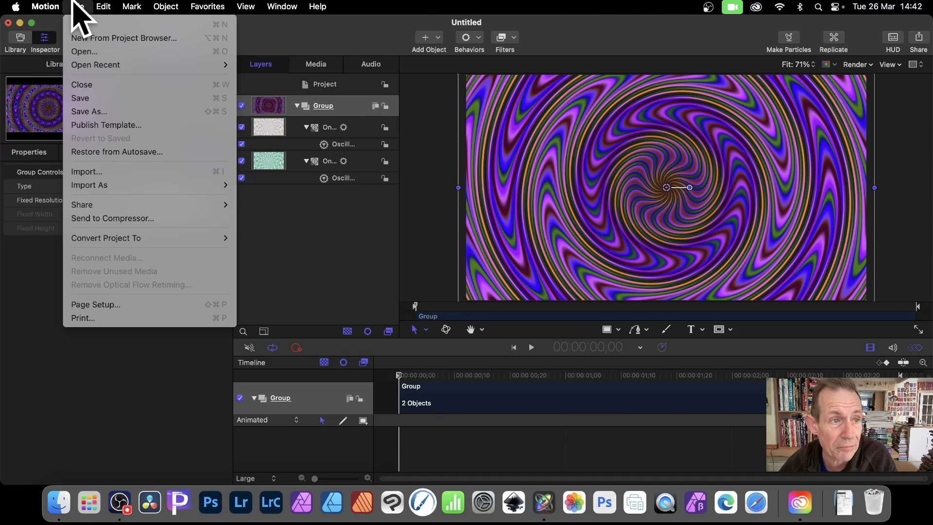
pyautogui.click(80, 24)
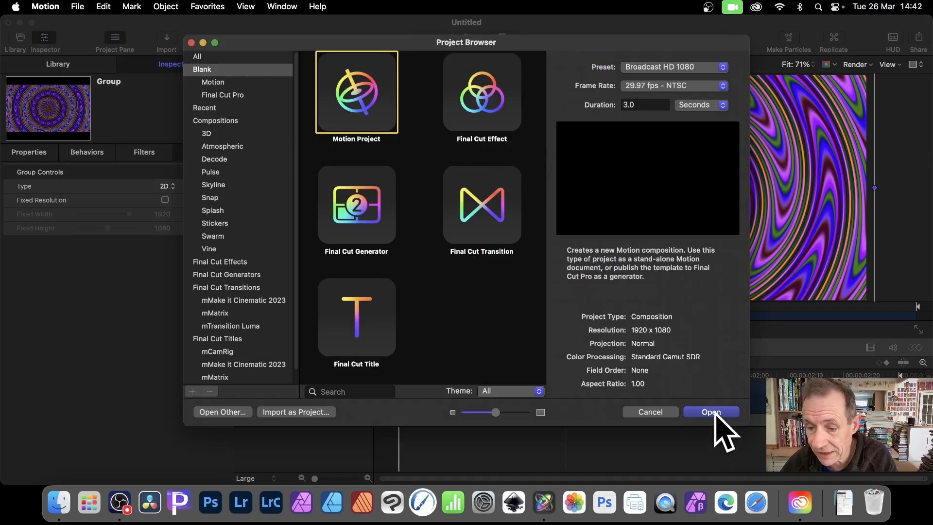
pyautogui.click(711, 412)
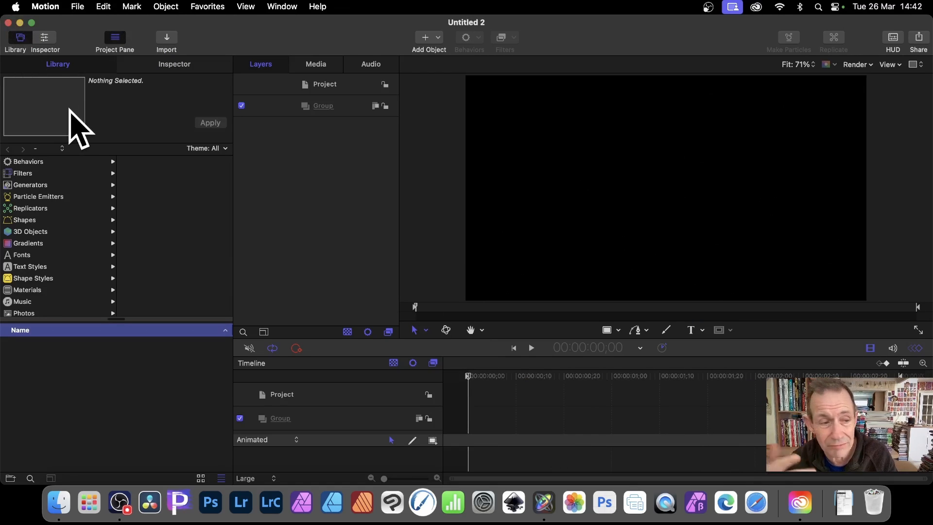
# Add the One Color Ray generator from the library to the start of the project timeline.
pyautogui.click(49, 184)
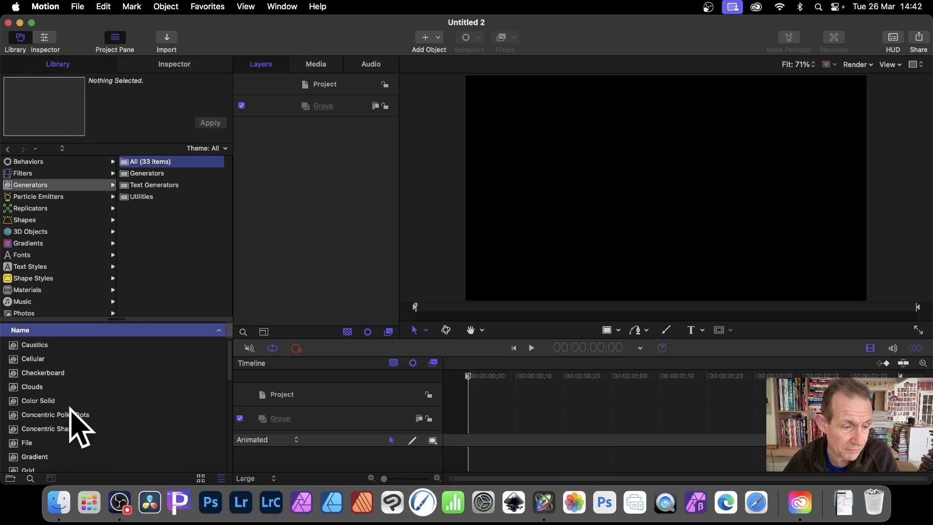
pyautogui.scroll(-5, 73, 418)
pyautogui.scroll(-2, 69, 405)
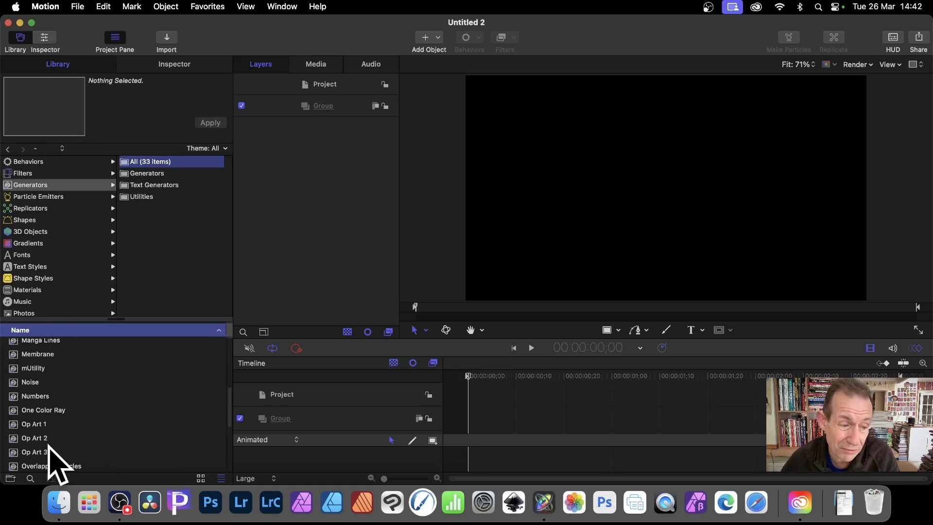
pyautogui.click(45, 409)
pyautogui.moveTo(45, 406); pyautogui.dragTo(479, 421)
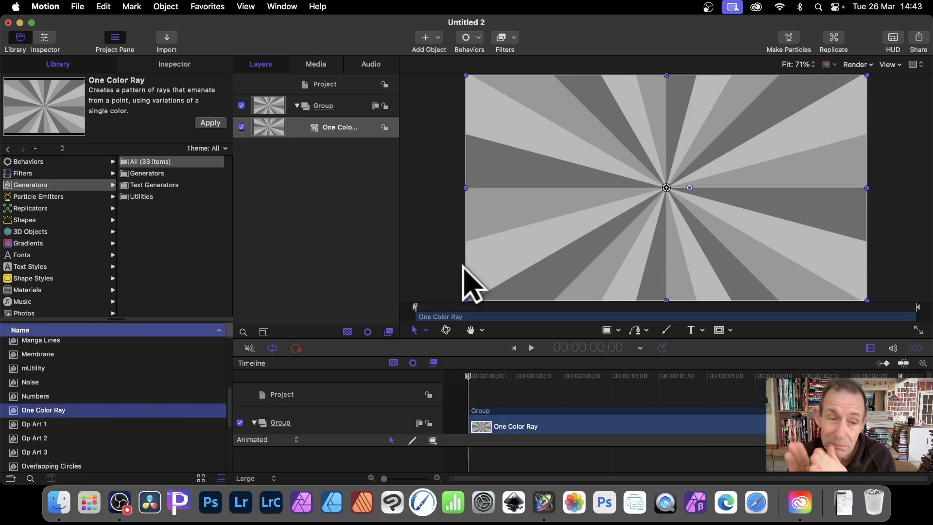
# Change the One Color Ray generator's color to orange and set its color variance to 0.89.
pyautogui.click(44, 39)
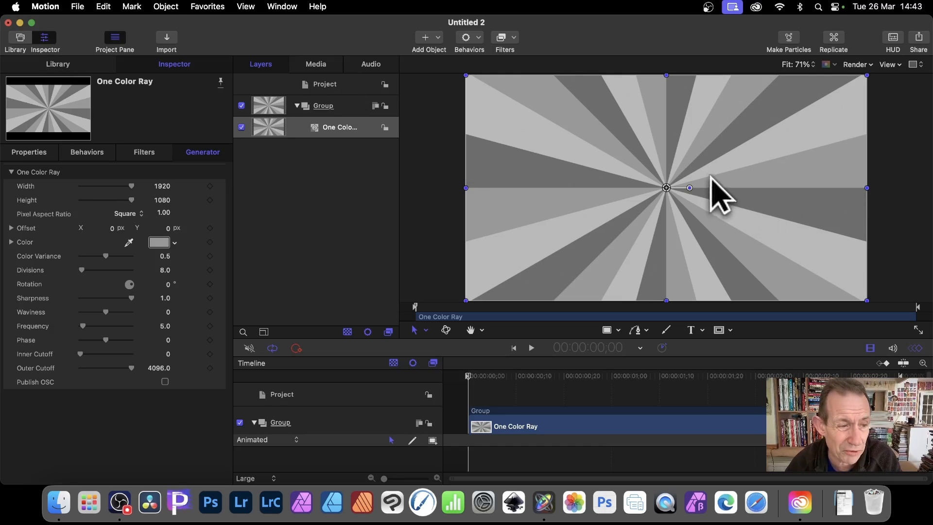
pyautogui.click(174, 243)
pyautogui.moveTo(219, 309); pyautogui.dragTo(225, 263)
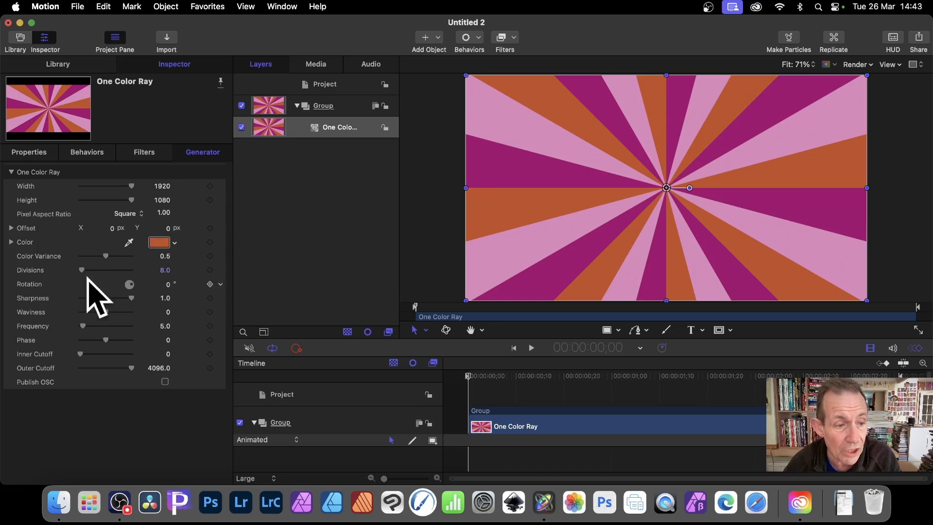
pyautogui.moveTo(108, 256); pyautogui.dragTo(127, 260)
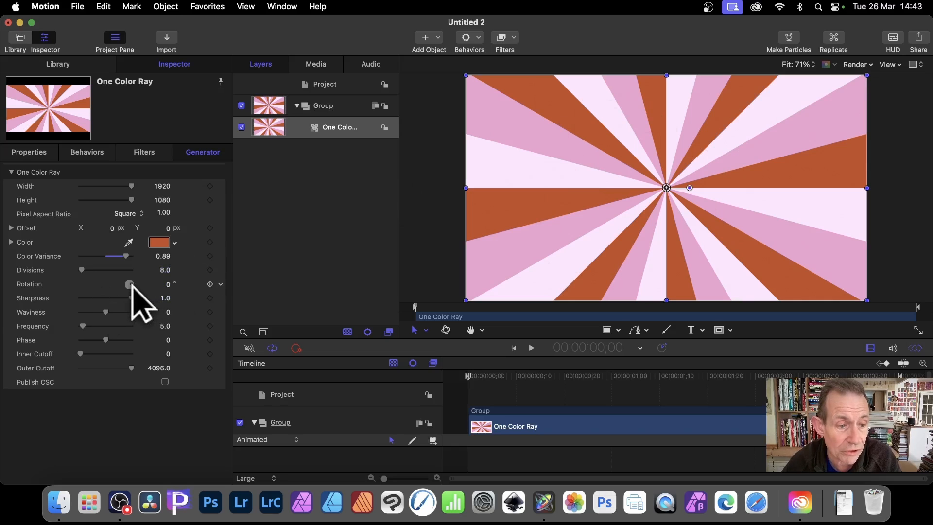
# Set the rays' rotation to -217.4°, sharpness to 0.81 and waviness to 10.
pyautogui.moveTo(130, 286); pyautogui.dragTo(125, 281)
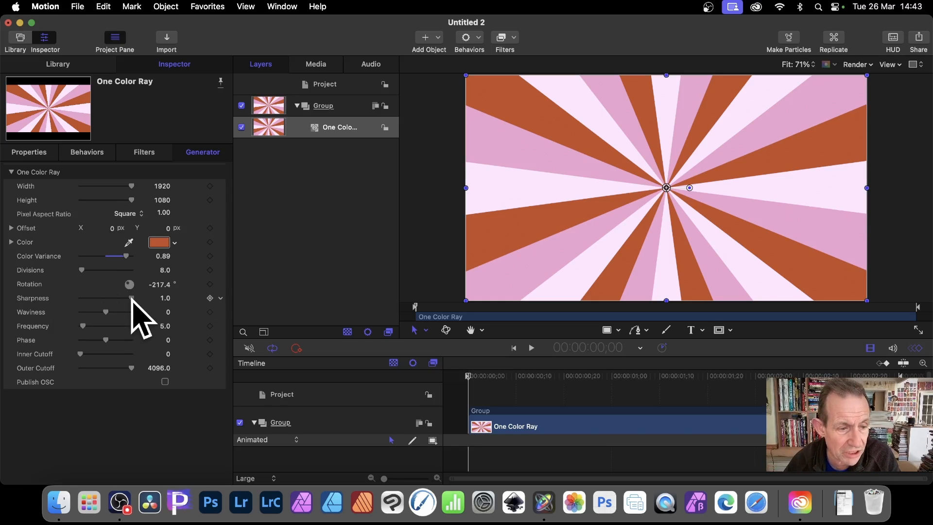
pyautogui.moveTo(130, 298)
pyautogui.mouseDown()
pyautogui.moveTo(92, 298)
pyautogui.moveTo(142, 307)
pyautogui.moveTo(119, 297)
pyautogui.mouseUp()
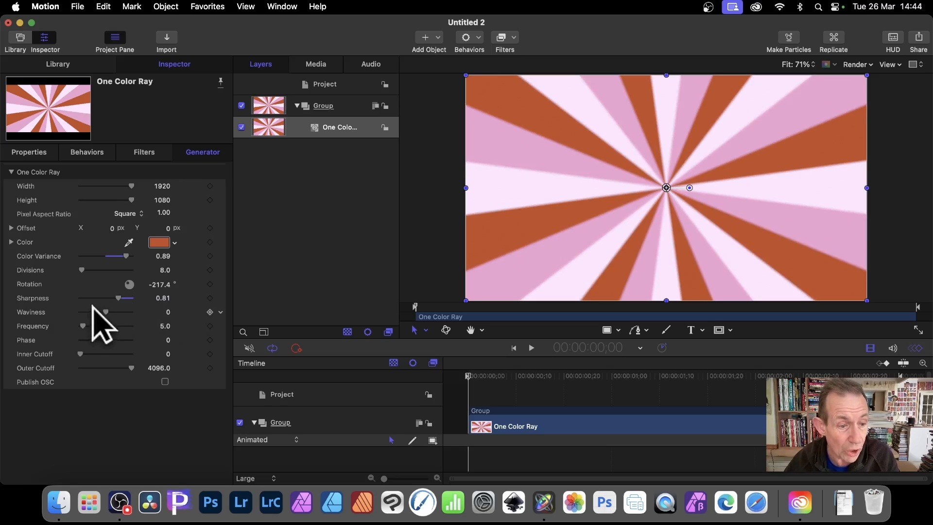
pyautogui.moveTo(107, 314); pyautogui.dragTo(141, 315)
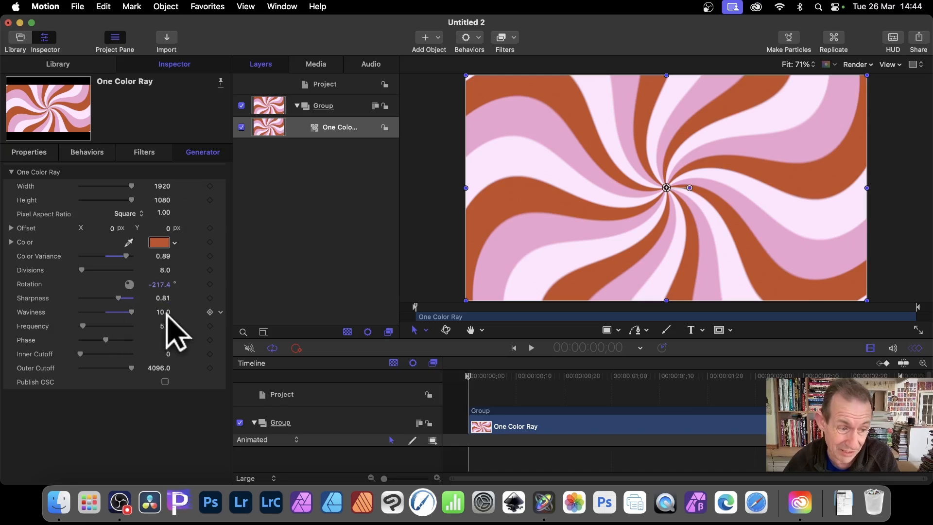
# Set the wavy rays' frequency to 33 and phase to 88, keeping the inner cutoff at 0.
pyautogui.moveTo(83, 325); pyautogui.dragTo(97, 328)
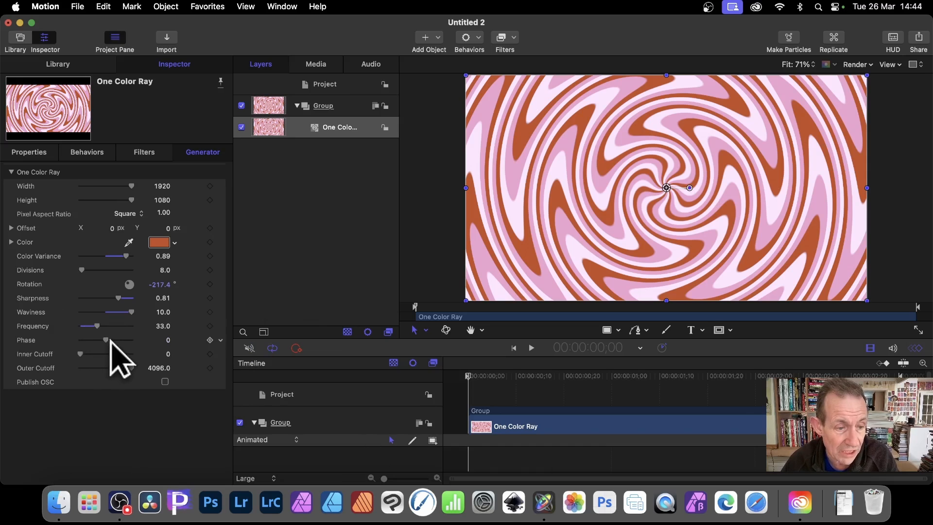
pyautogui.moveTo(106, 340); pyautogui.dragTo(114, 346)
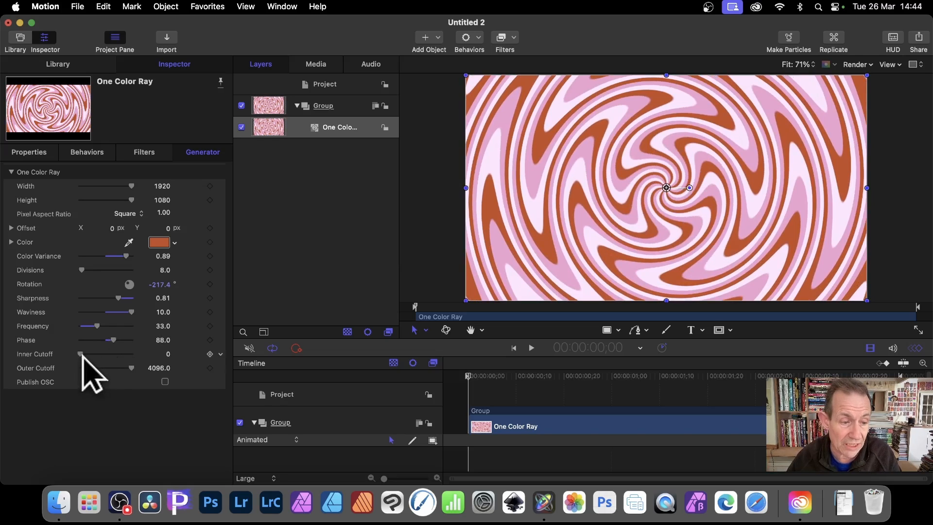
pyautogui.moveTo(81, 354); pyautogui.dragTo(29, 354)
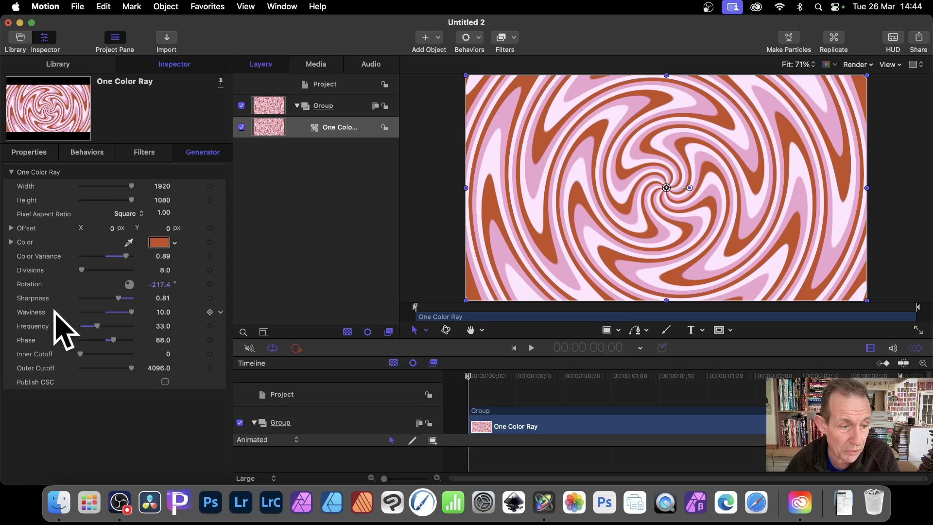
# Add an Oscillate parameter behavior to the generator's Waviness parameter.
pyautogui.click(221, 312)
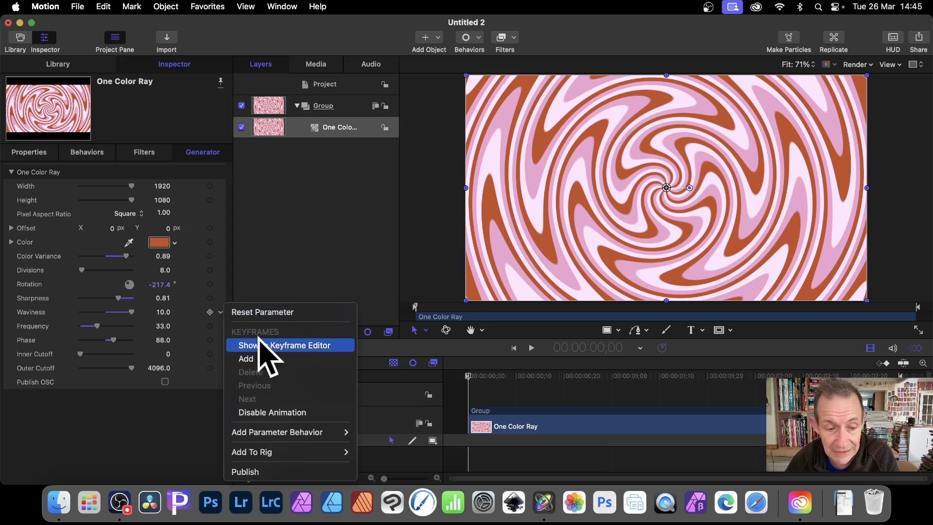
pyautogui.moveTo(272, 432)
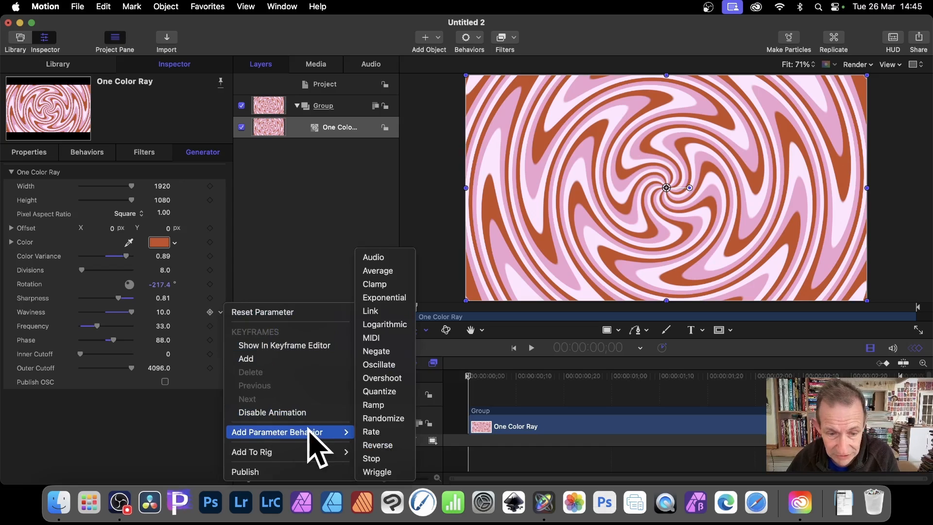
pyautogui.click(379, 364)
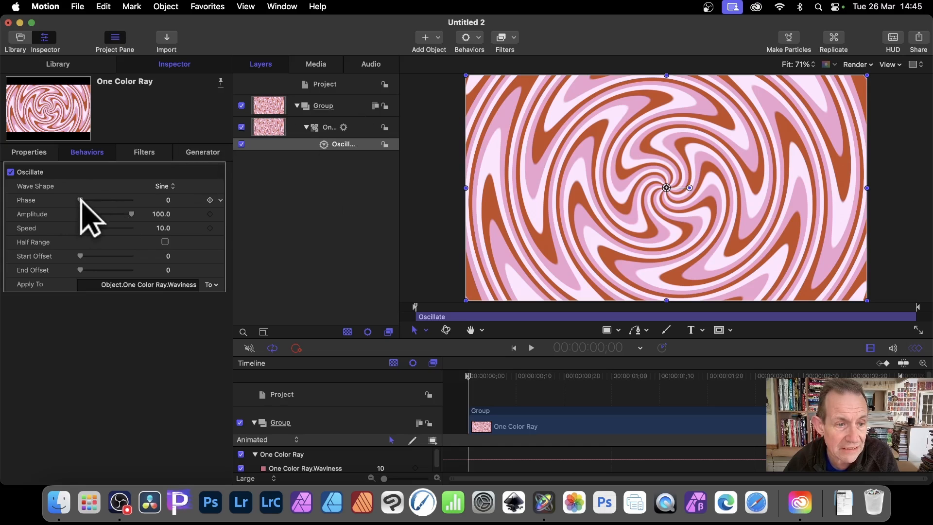
# Set the Oscillate behavior's phase to 33, amplitude to 16 and speed to 41, scrubbing the timeline to check the motion.
pyautogui.moveTo(81, 200)
pyautogui.mouseDown()
pyautogui.moveTo(127, 191)
pyautogui.moveTo(81, 197)
pyautogui.moveTo(100, 203)
pyautogui.moveTo(90, 200)
pyautogui.mouseUp()
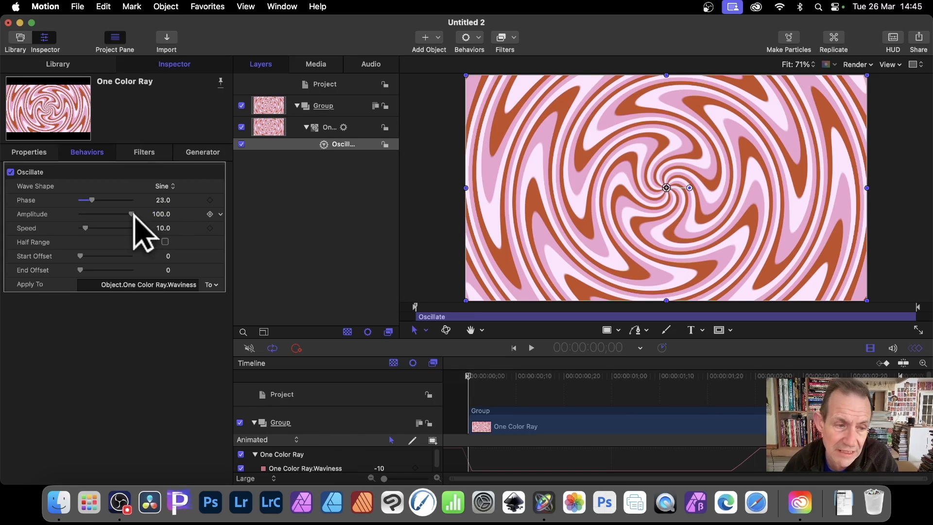
pyautogui.moveTo(134, 214)
pyautogui.mouseDown()
pyautogui.moveTo(88, 228)
pyautogui.moveTo(96, 227)
pyautogui.mouseUp()
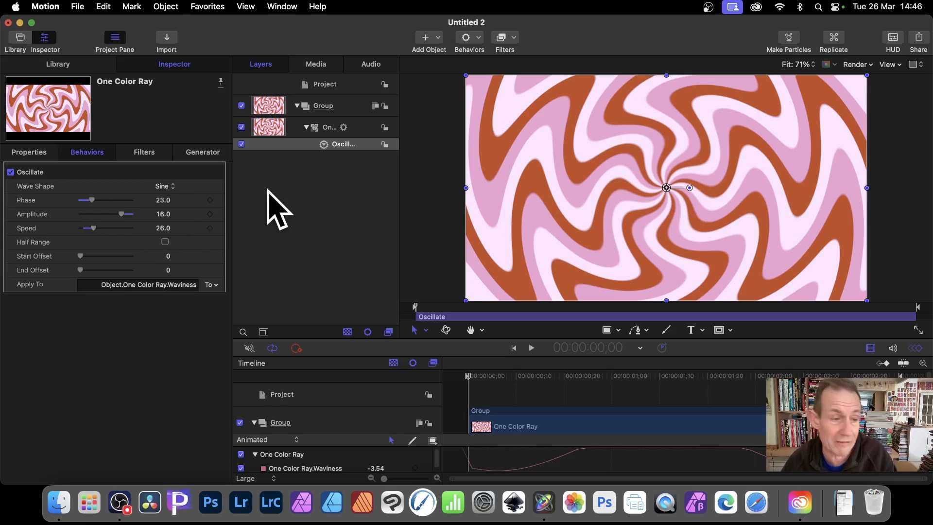
pyautogui.moveTo(92, 200); pyautogui.dragTo(98, 200)
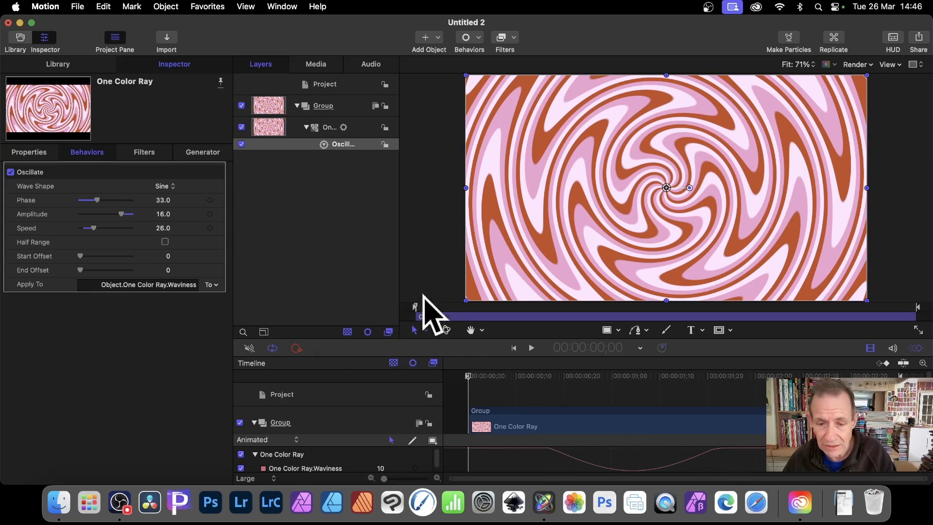
pyautogui.moveTo(468, 376); pyautogui.dragTo(679, 397)
pyautogui.moveTo(94, 228); pyautogui.dragTo(101, 228)
pyautogui.moveTo(688, 396); pyautogui.dragTo(751, 376)
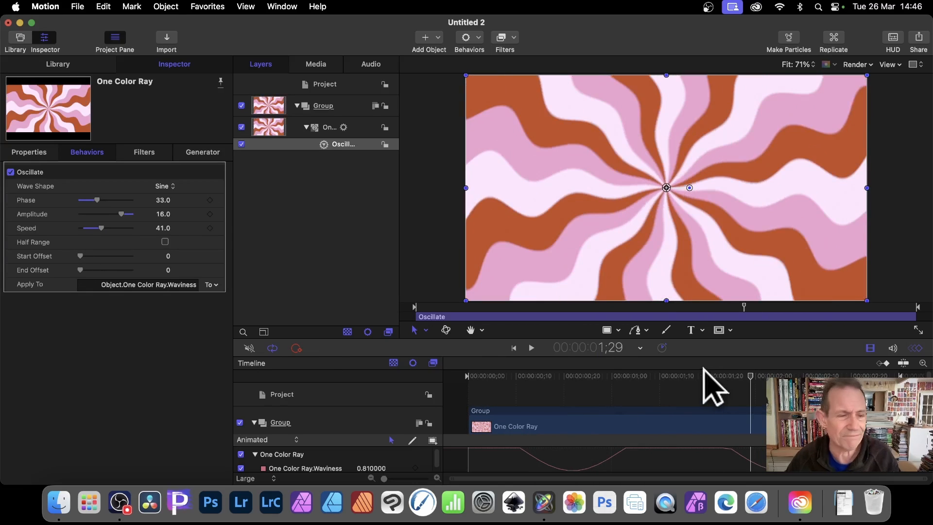
# Try the Half Range option on the Oscillate behavior, preview the animation, and turn the option off again.
pyautogui.click(166, 241)
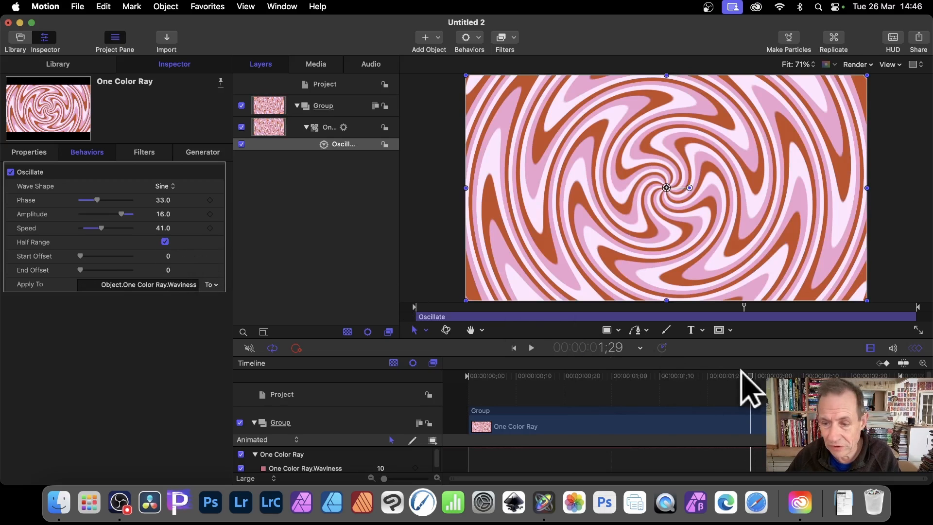
pyautogui.moveTo(754, 386); pyautogui.dragTo(579, 384)
pyautogui.press('space')
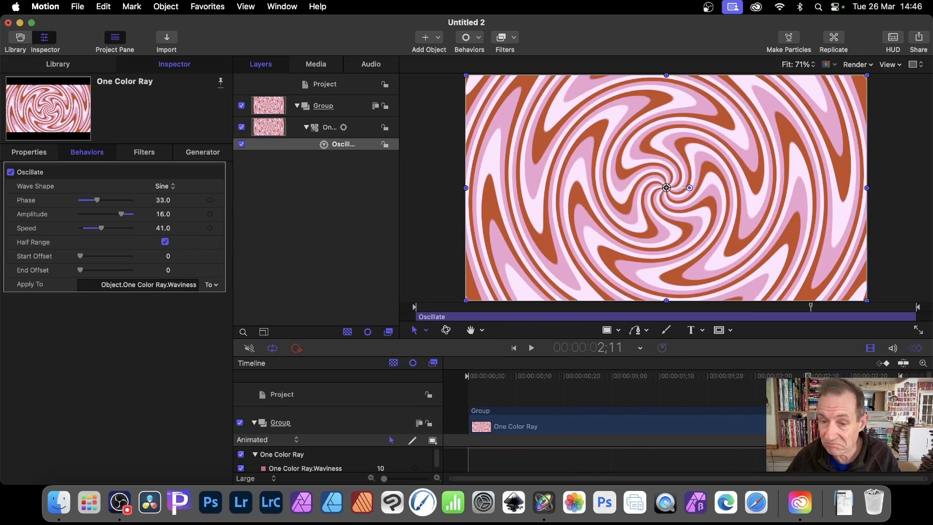
pyautogui.click(166, 242)
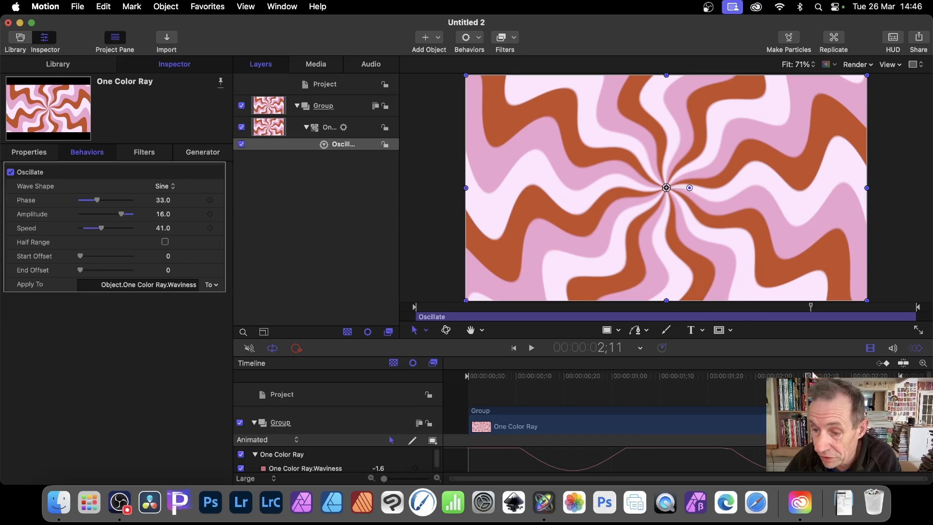
pyautogui.moveTo(812, 377); pyautogui.dragTo(775, 377)
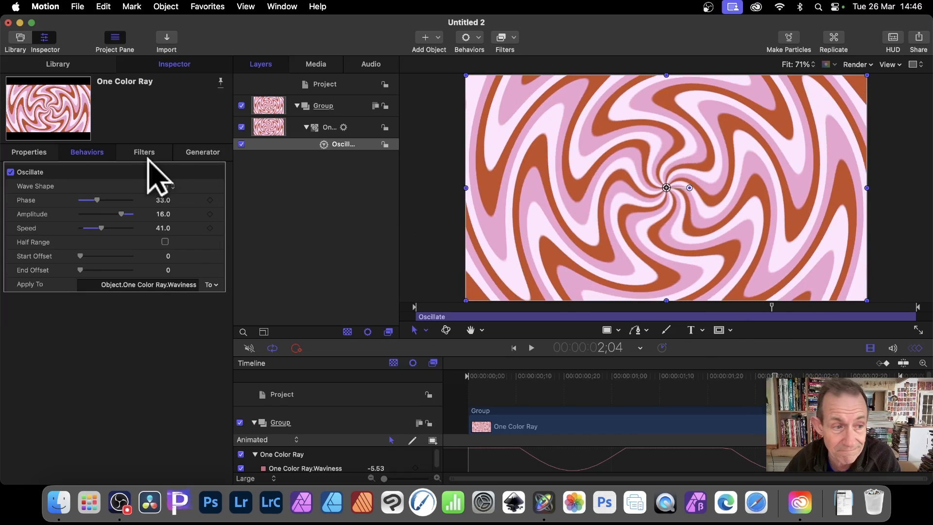
# Duplicate the One Color Ray layer together with its Oscillate behavior.
pyautogui.click(333, 127)
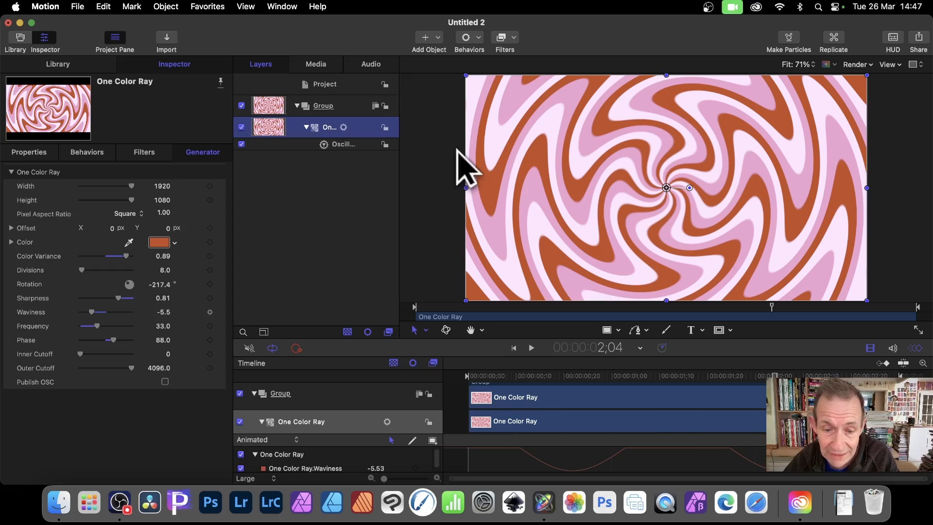
pyautogui.rightClick(334, 129)
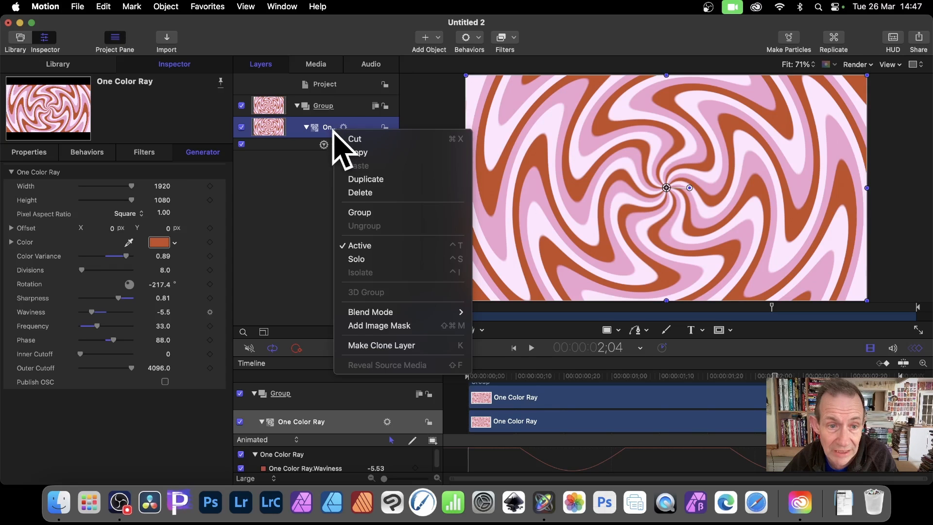
pyautogui.click(377, 180)
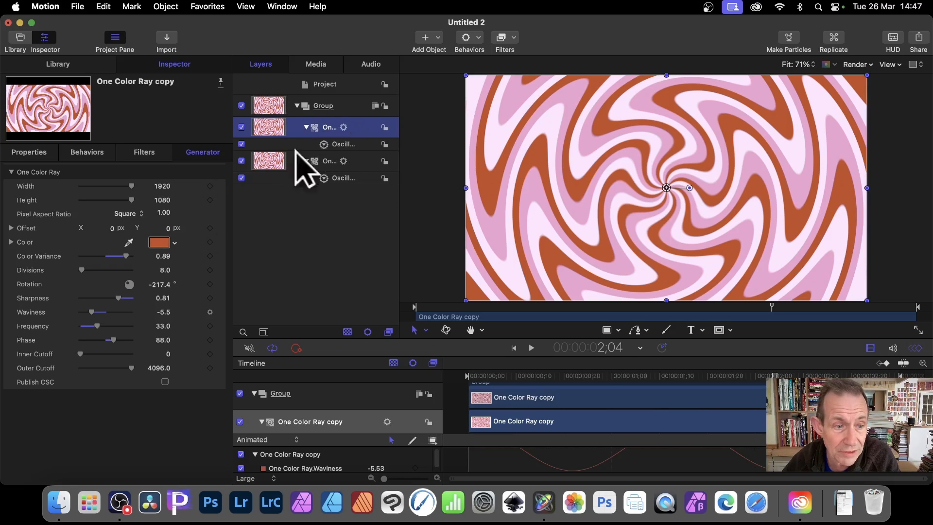
# Change the duplicated ray layer's color to the Clover green pencil and close the color picker.
pyautogui.click(164, 243)
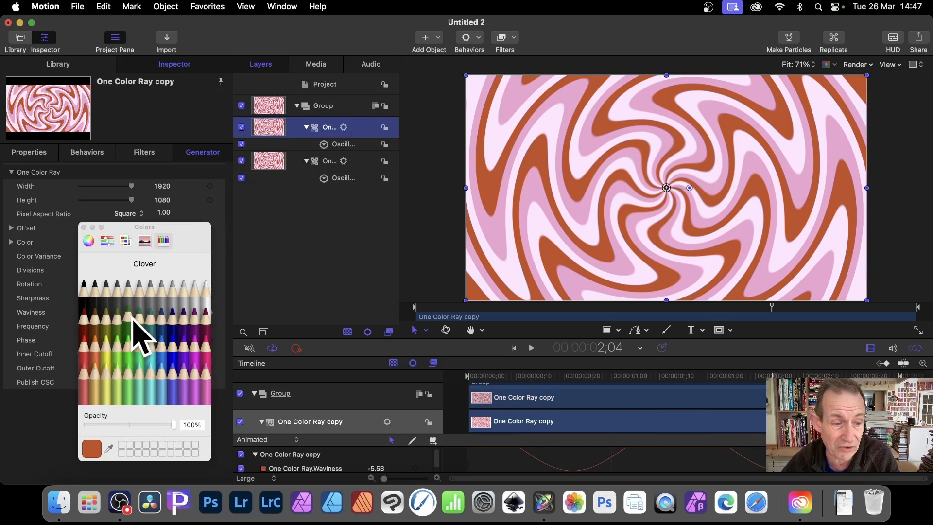
pyautogui.click(129, 315)
pyautogui.click(335, 225)
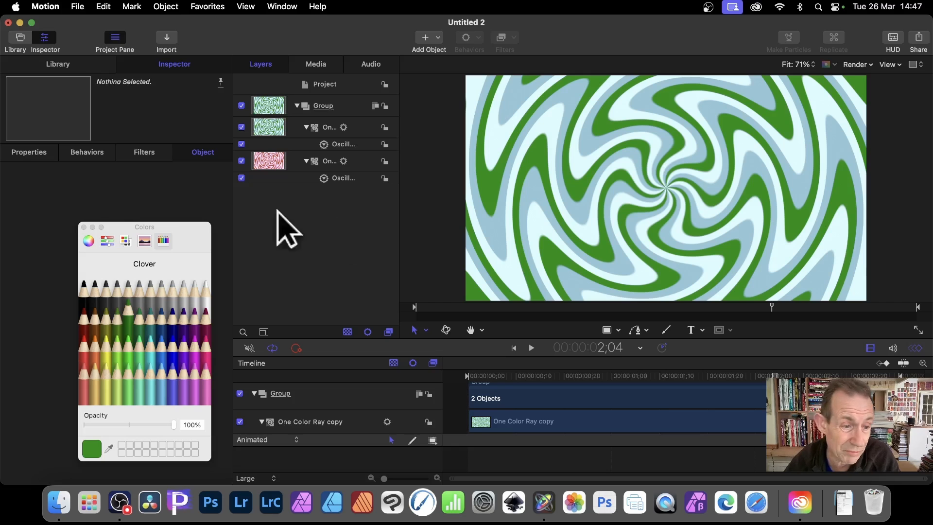
pyautogui.click(84, 227)
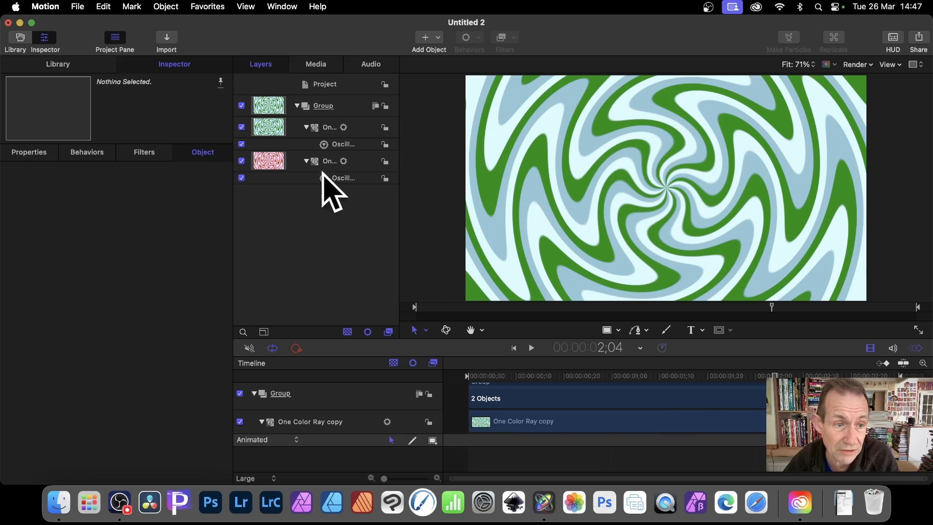
# Set the green copy's waviness to -6, frequency to 48 and color variance to 0.7.
pyautogui.click(331, 128)
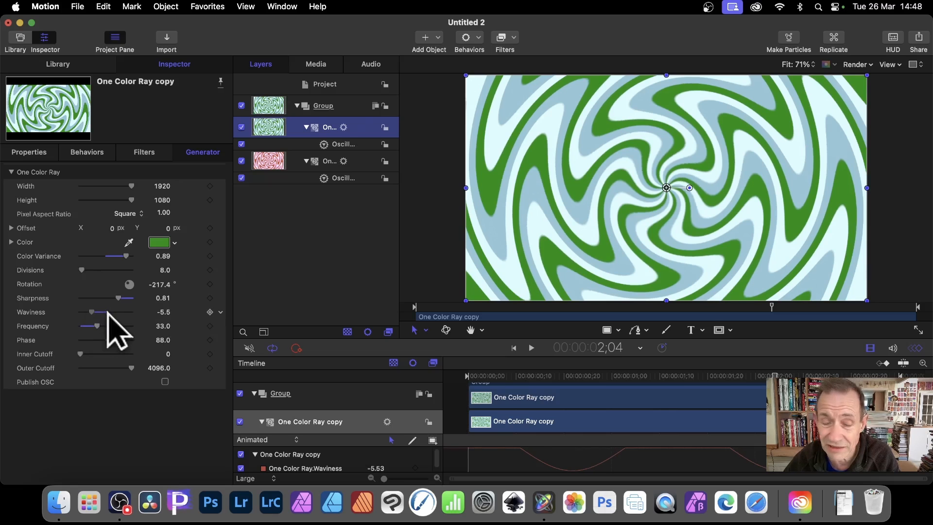
pyautogui.moveTo(108, 314)
pyautogui.mouseDown()
pyautogui.moveTo(130, 293)
pyautogui.moveTo(88, 310)
pyautogui.moveTo(99, 315)
pyautogui.moveTo(83, 313)
pyautogui.moveTo(107, 313)
pyautogui.moveTo(96, 325)
pyautogui.moveTo(105, 325)
pyautogui.mouseUp()
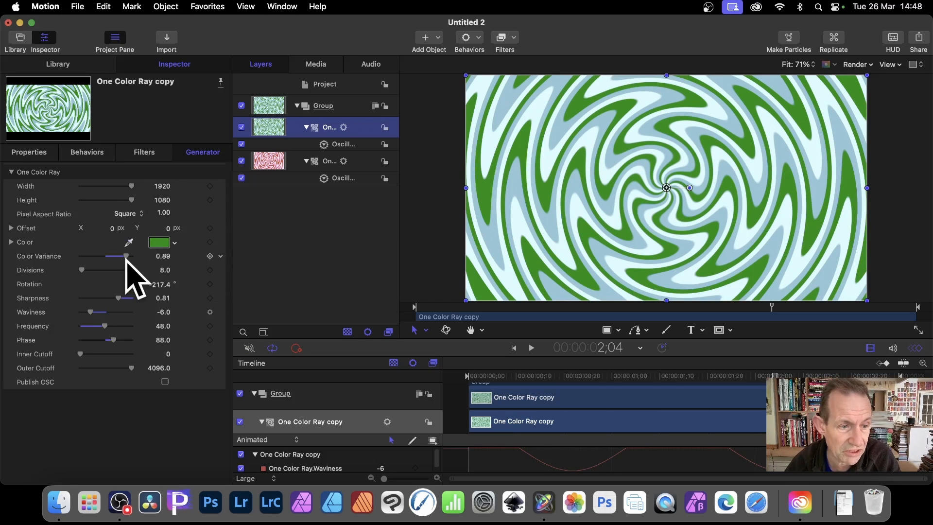
pyautogui.moveTo(127, 256); pyautogui.dragTo(115, 256)
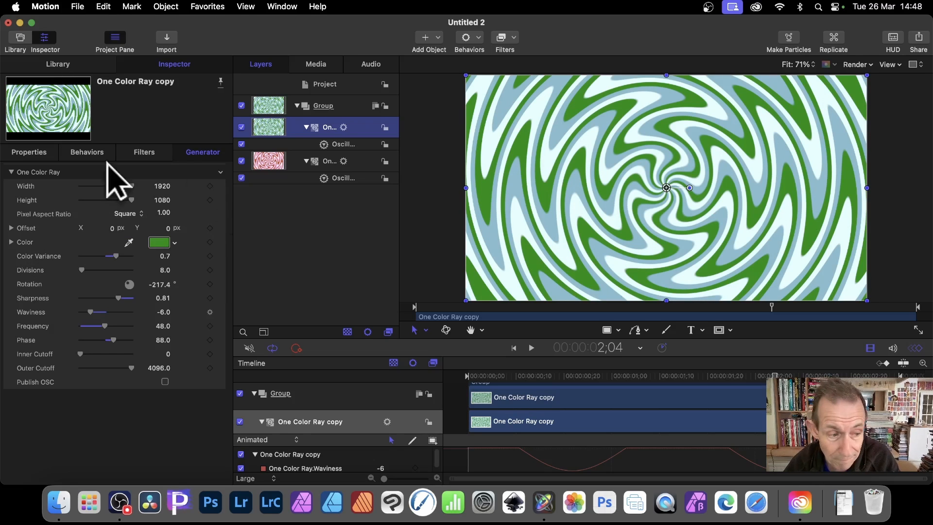
# Set the green copy's phase to 146, try Subtract and Darken blending, settle on Difference, and scrub through the animation.
pyautogui.moveTo(113, 340); pyautogui.dragTo(116, 341)
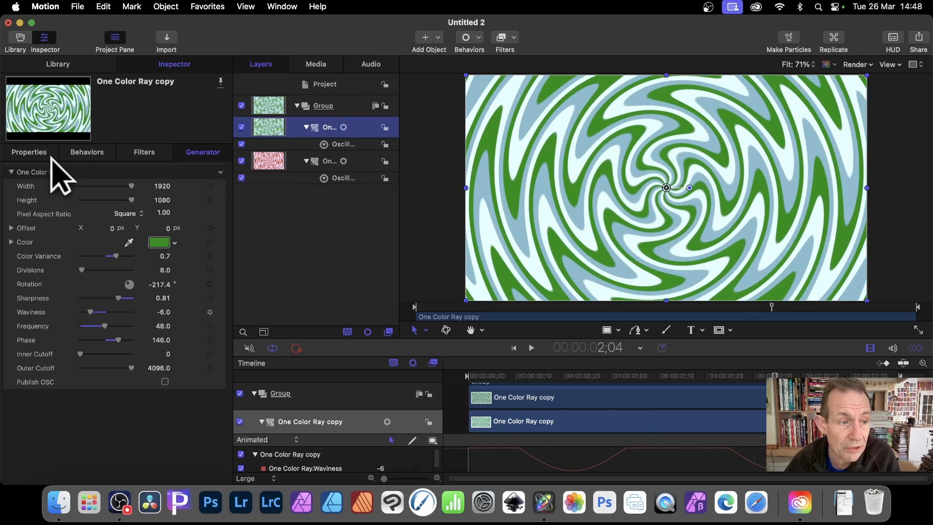
pyautogui.click(35, 155)
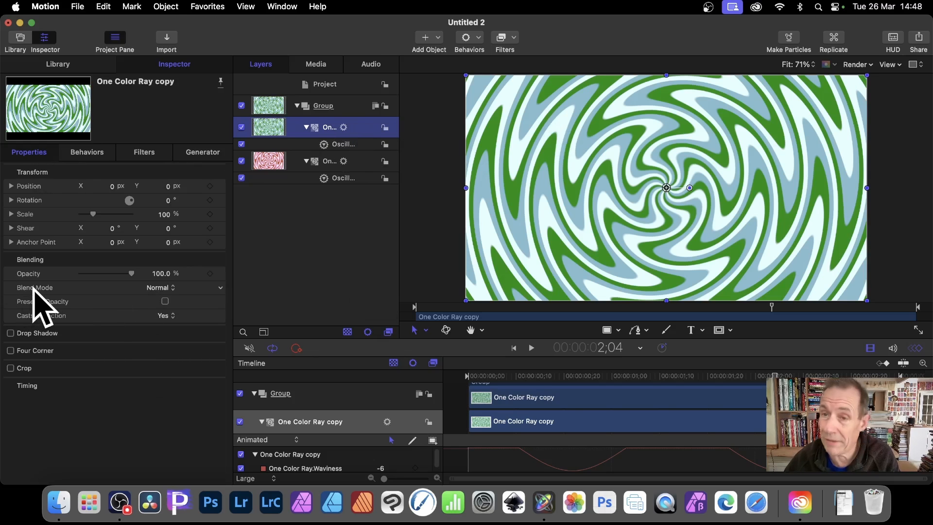
pyautogui.click(172, 288)
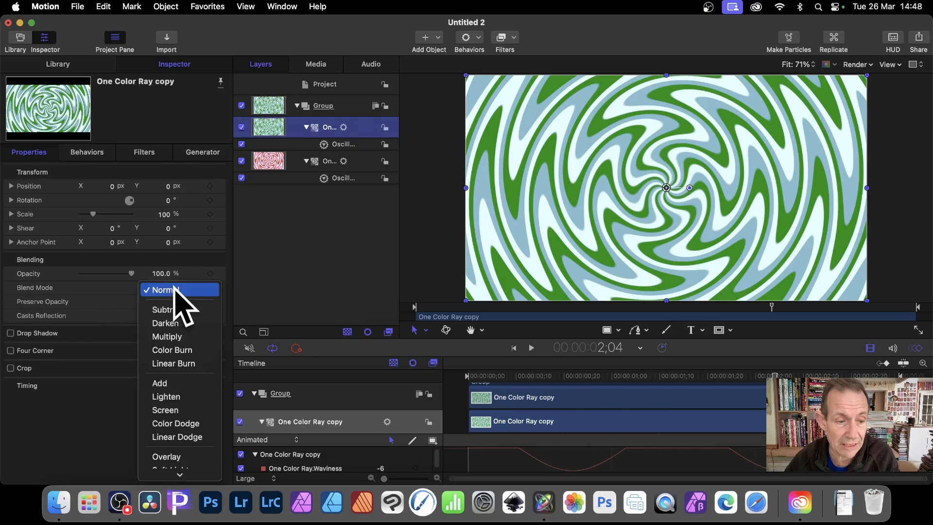
pyautogui.click(176, 310)
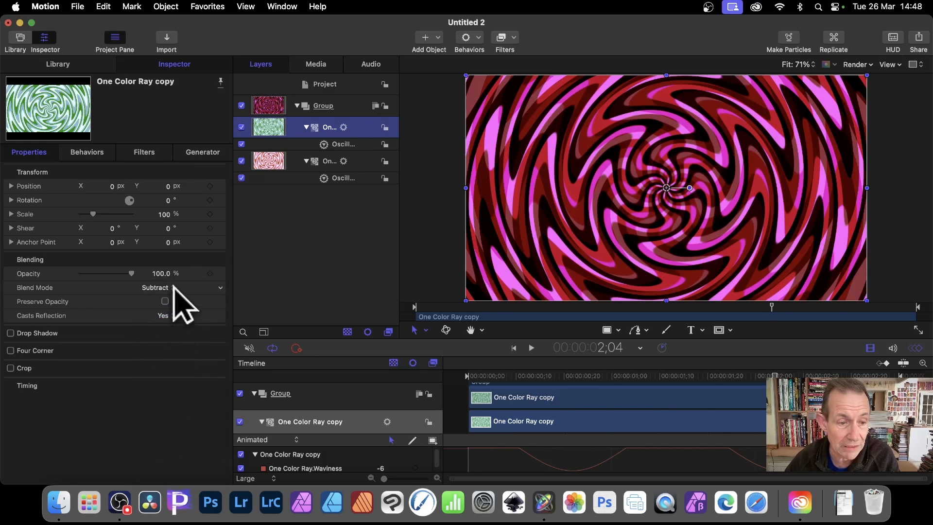
pyautogui.click(172, 290)
pyautogui.click(176, 305)
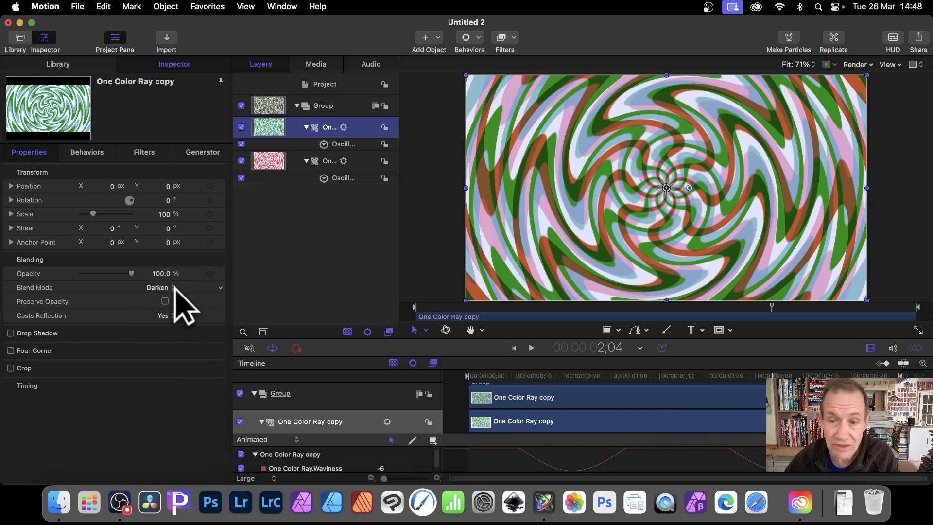
pyautogui.click(175, 288)
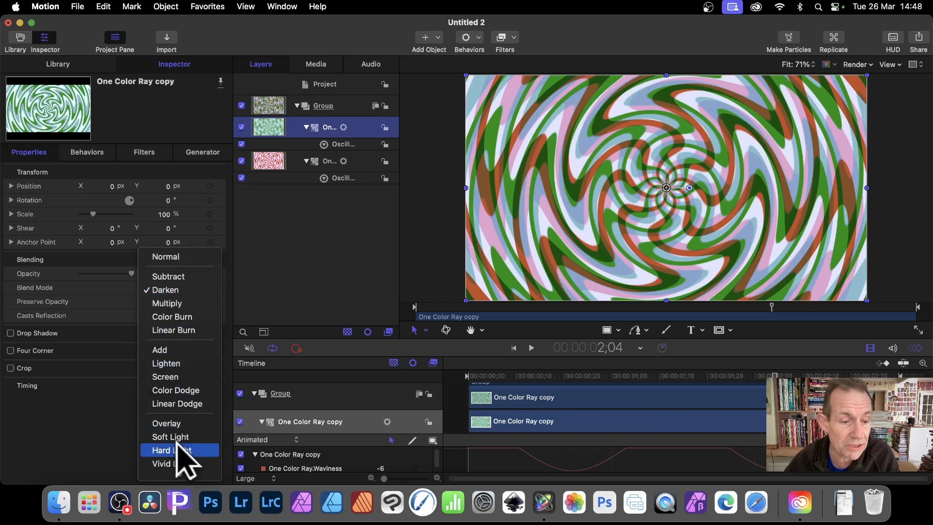
pyautogui.moveTo(150, 489)
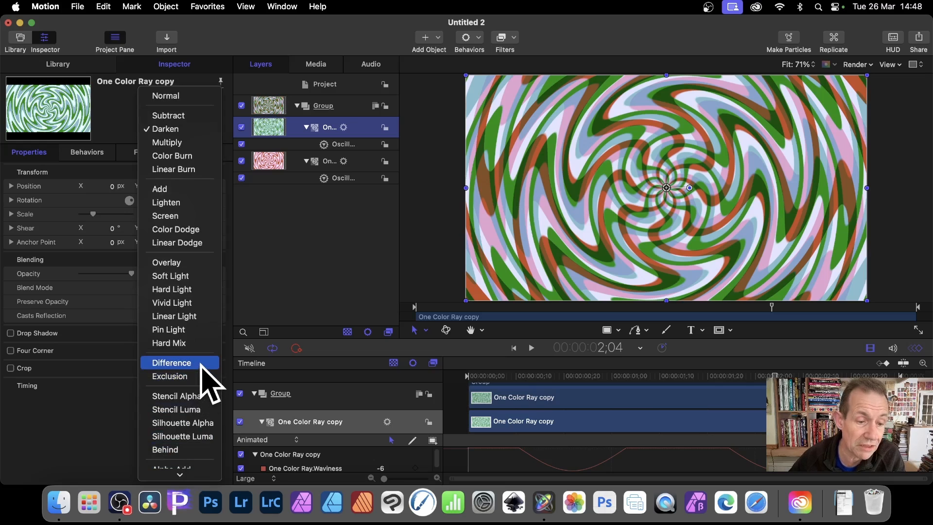
pyautogui.click(201, 365)
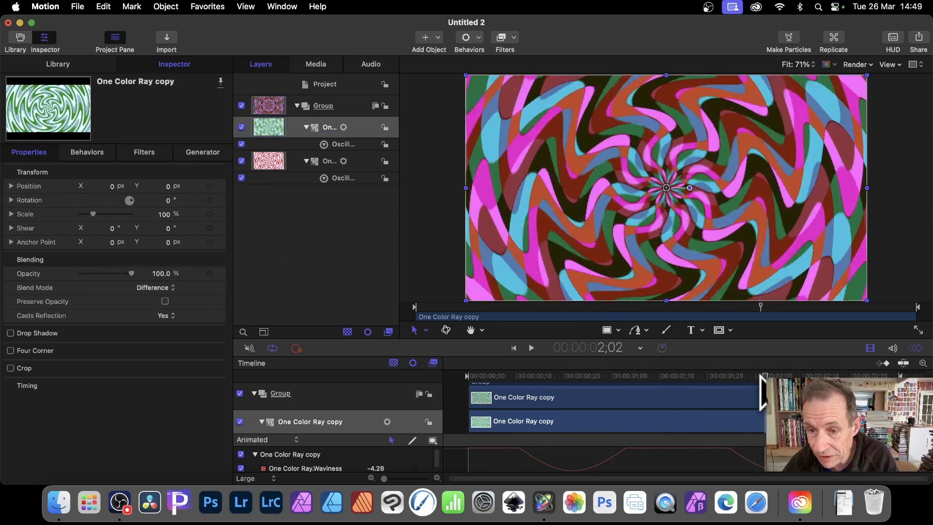
pyautogui.moveTo(742, 374); pyautogui.dragTo(468, 366)
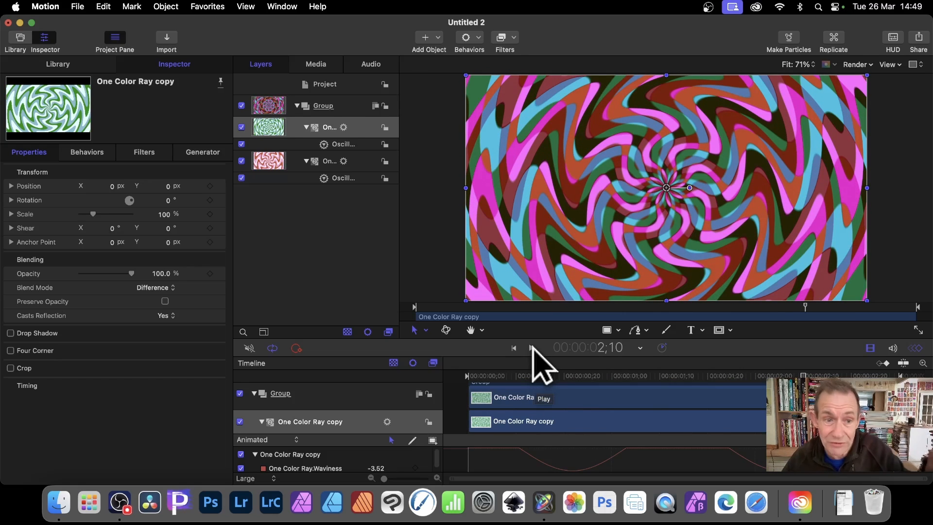
# Duplicate the green ray layer and change the new copy's color to the Turquoise pencil.
pyautogui.rightClick(336, 132)
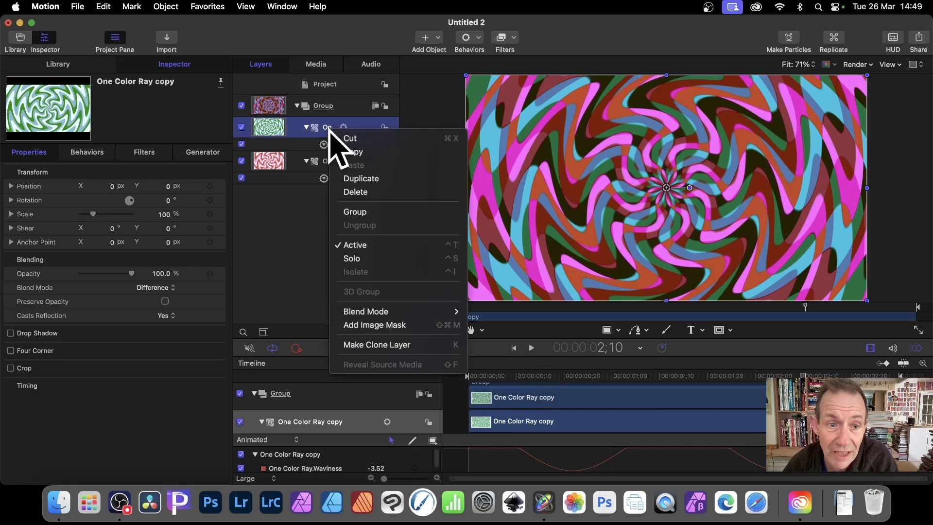
pyautogui.click(366, 179)
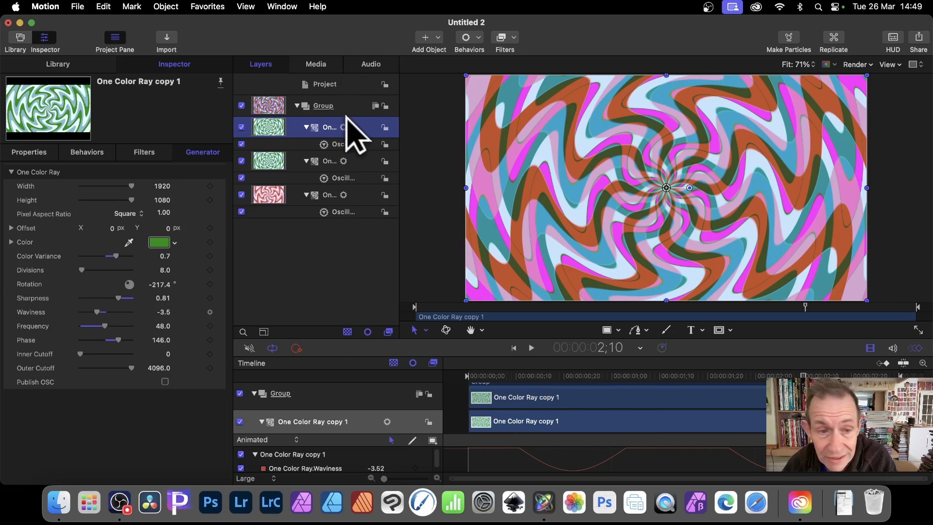
pyautogui.click(162, 243)
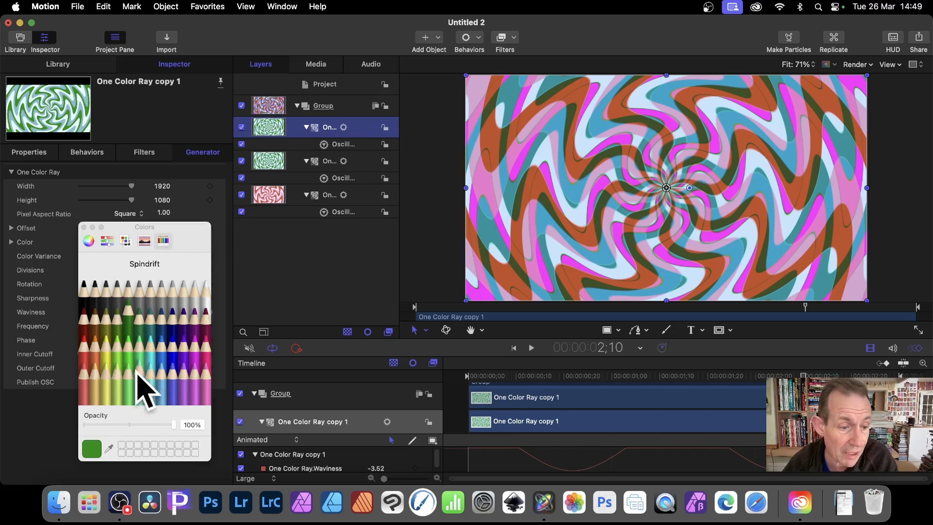
pyautogui.click(162, 364)
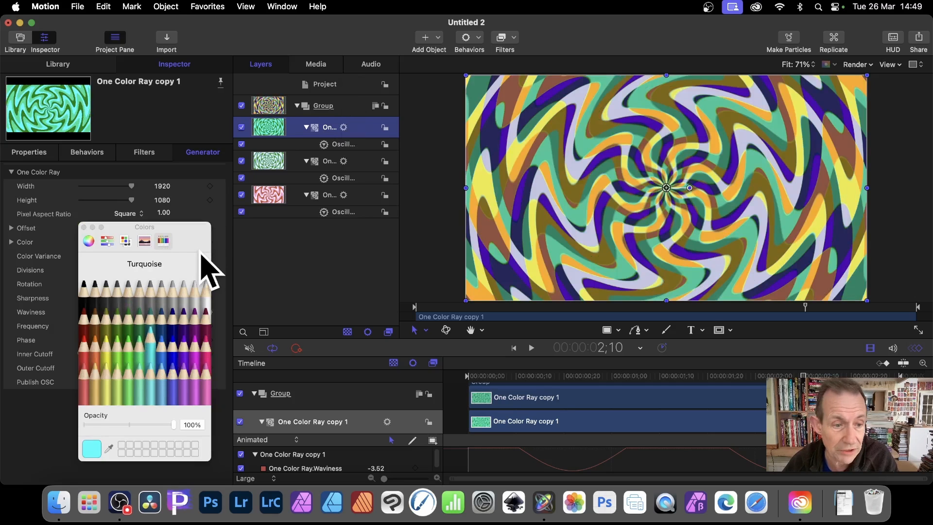
pyautogui.click(83, 227)
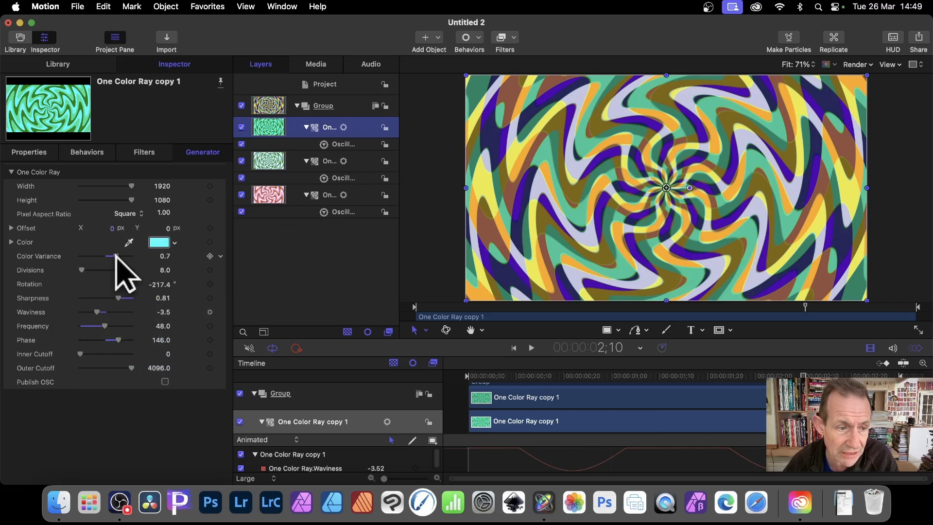
# Set the turquoise copy's divisions to 22, waviness to -5, frequency to 30, phase to 98 and sharpness to 0.33.
pyautogui.click(84, 270)
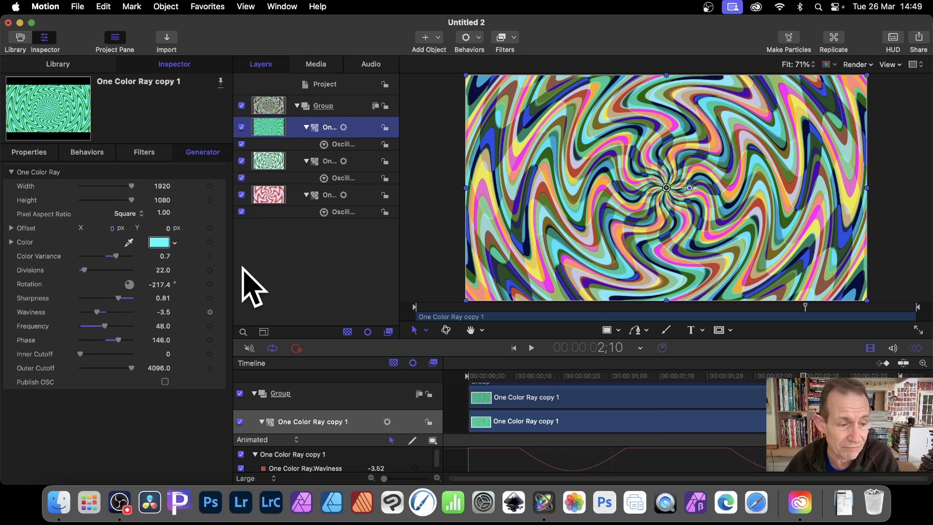
pyautogui.click(97, 312)
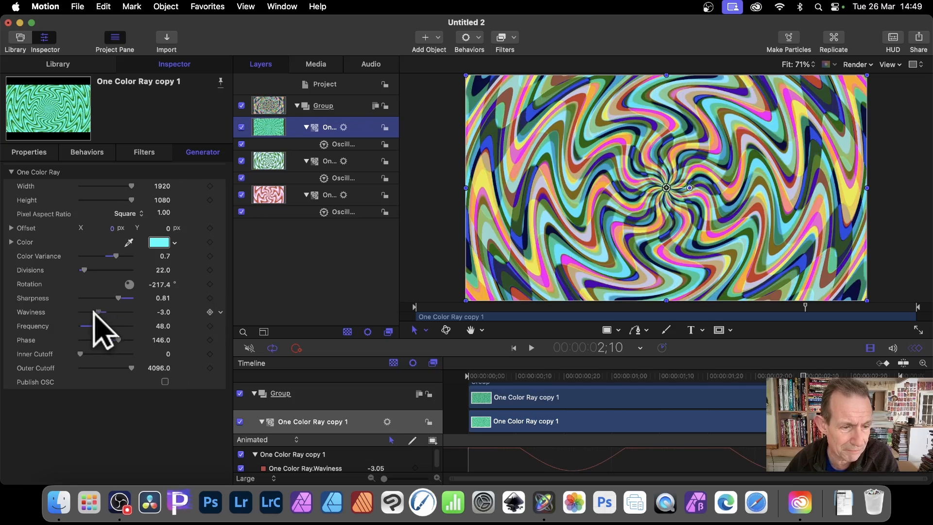
pyautogui.moveTo(95, 314); pyautogui.dragTo(91, 313)
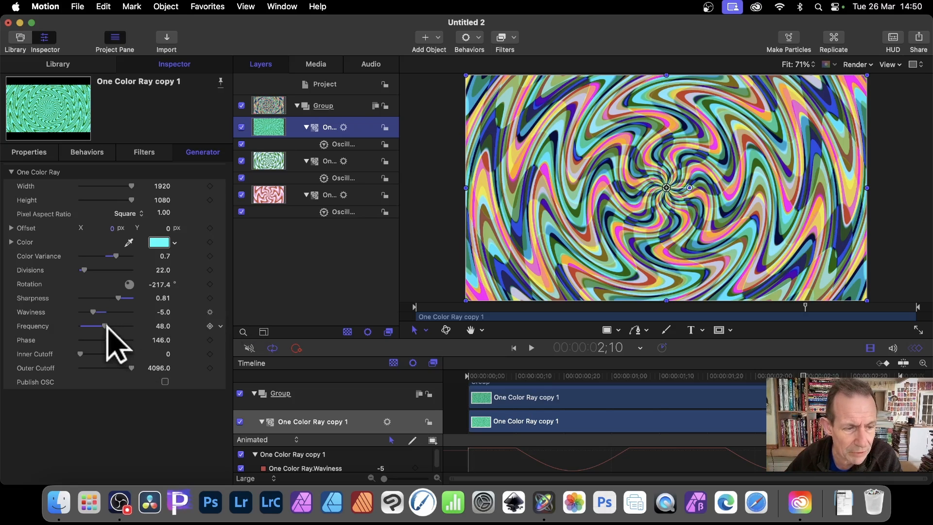
pyautogui.moveTo(107, 325)
pyautogui.mouseDown()
pyautogui.moveTo(92, 325)
pyautogui.moveTo(114, 342)
pyautogui.mouseUp()
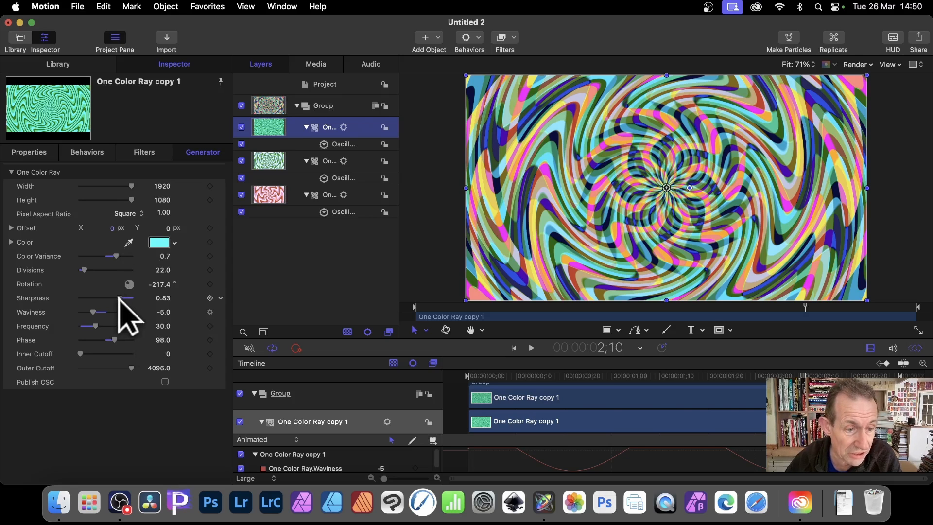
pyautogui.moveTo(122, 295); pyautogui.dragTo(94, 312)
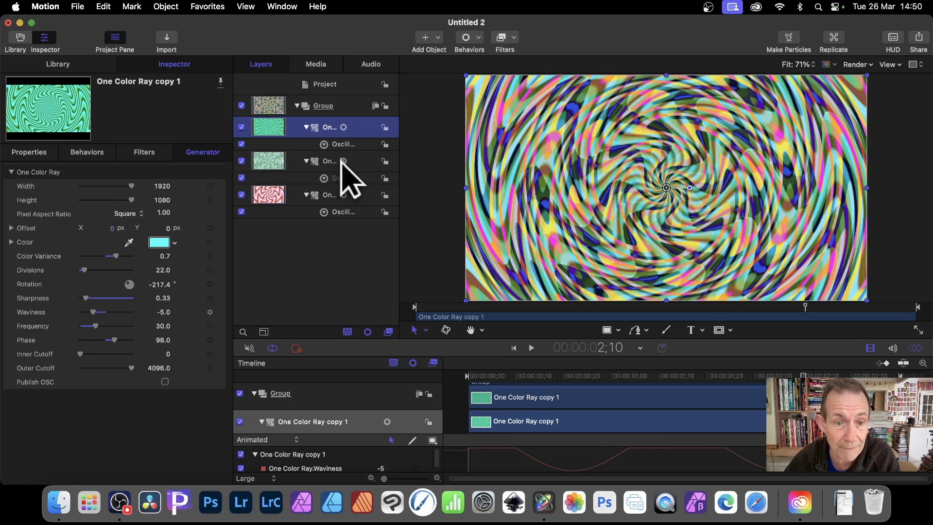
# Lower the green ray layer's sharpness to 0.38 and scrub the timeline back to 1;02.
pyautogui.click(343, 161)
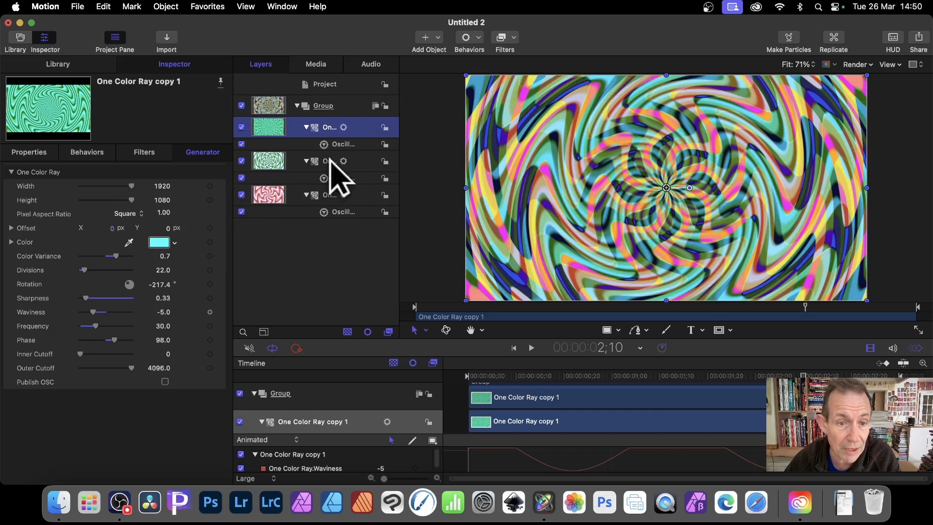
pyautogui.click(331, 160)
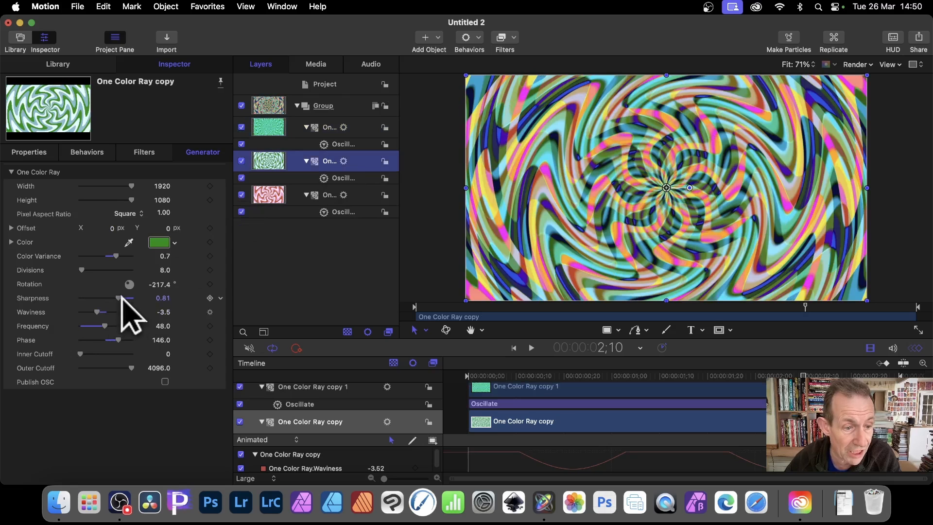
pyautogui.moveTo(121, 298); pyautogui.dragTo(82, 289)
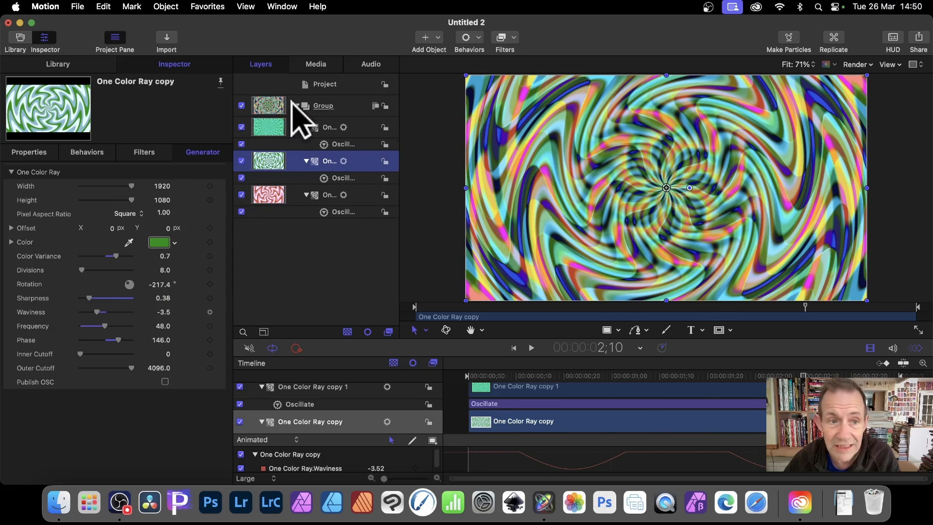
pyautogui.moveTo(803, 375); pyautogui.dragTo(616, 344)
# Set the green layer's Oscillate behavior to phase 48, amplitude 14 and speed 69, and preview the animation.
pyautogui.click(353, 178)
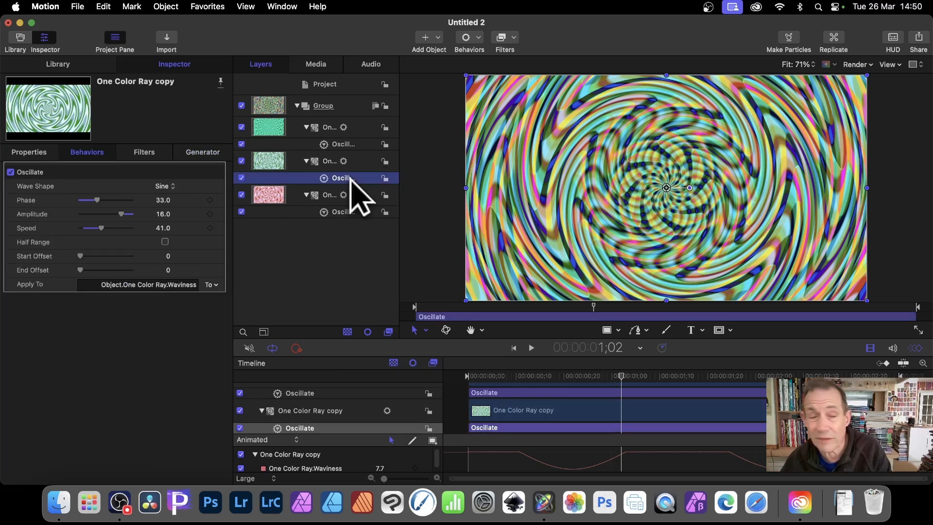
pyautogui.moveTo(97, 199); pyautogui.dragTo(114, 228)
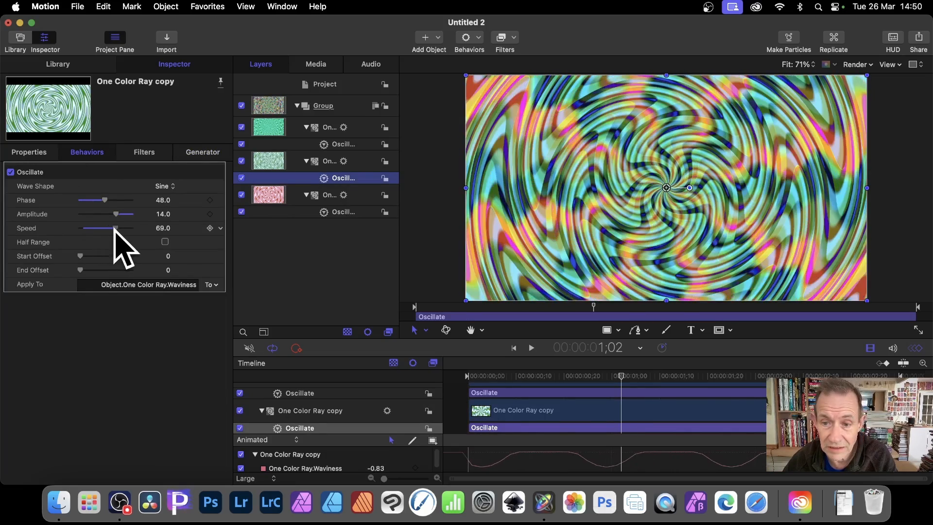
pyautogui.moveTo(619, 377); pyautogui.dragTo(563, 375)
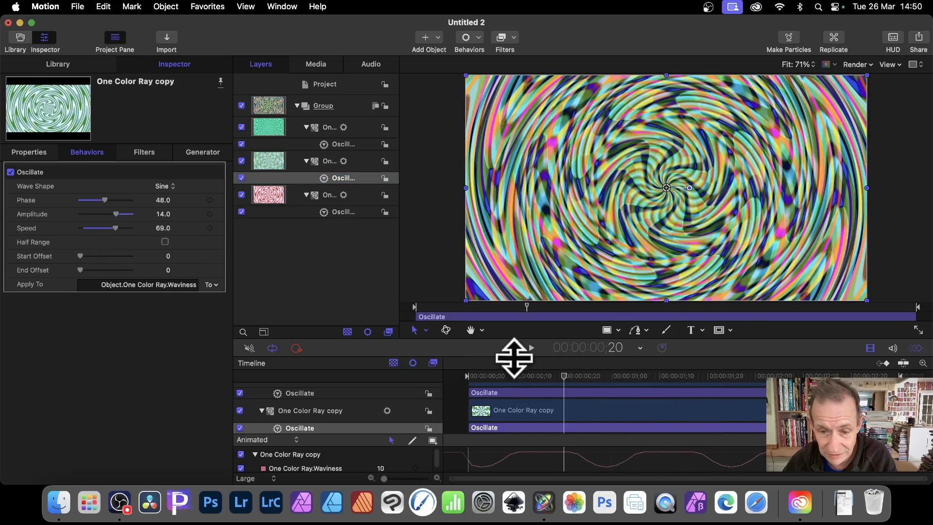
pyautogui.click(532, 348)
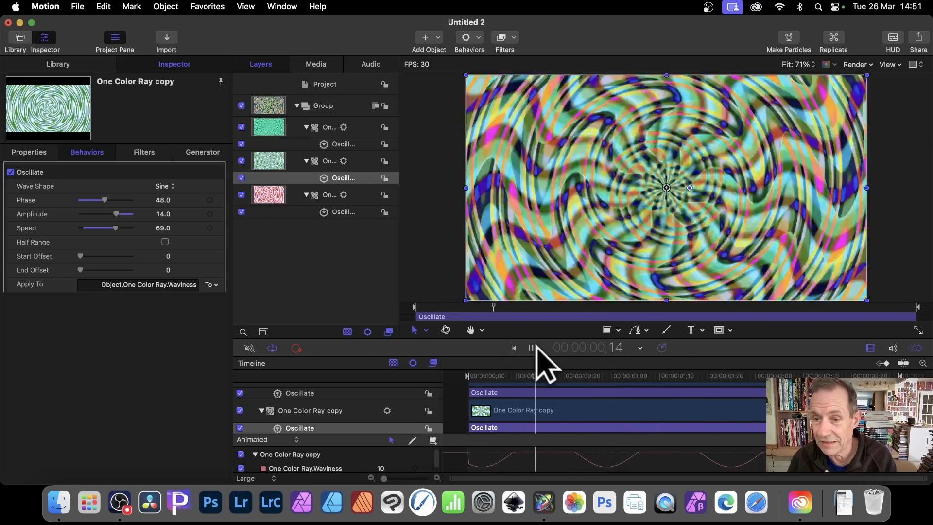
pyautogui.click(531, 348)
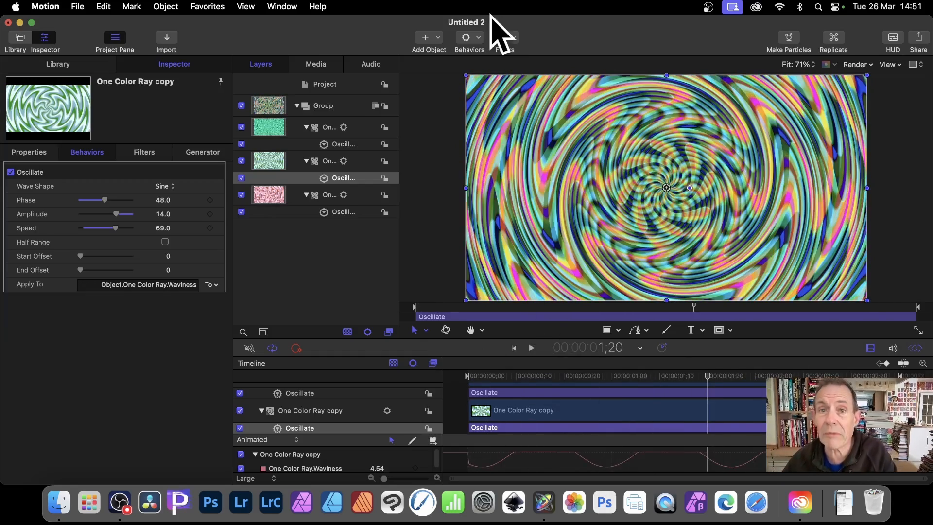
# Switch to the other open project, Untitled, and play its swirl animation briefly.
pyautogui.click(285, 6)
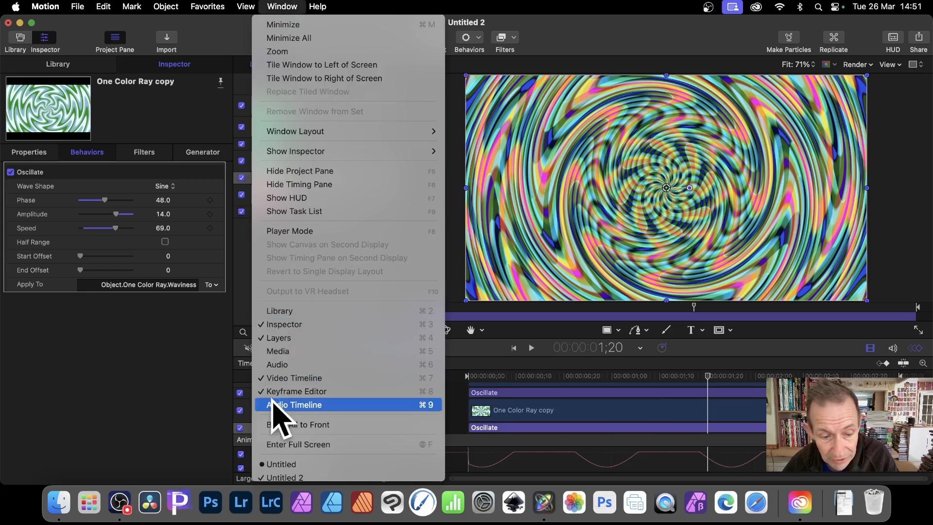
pyautogui.click(275, 478)
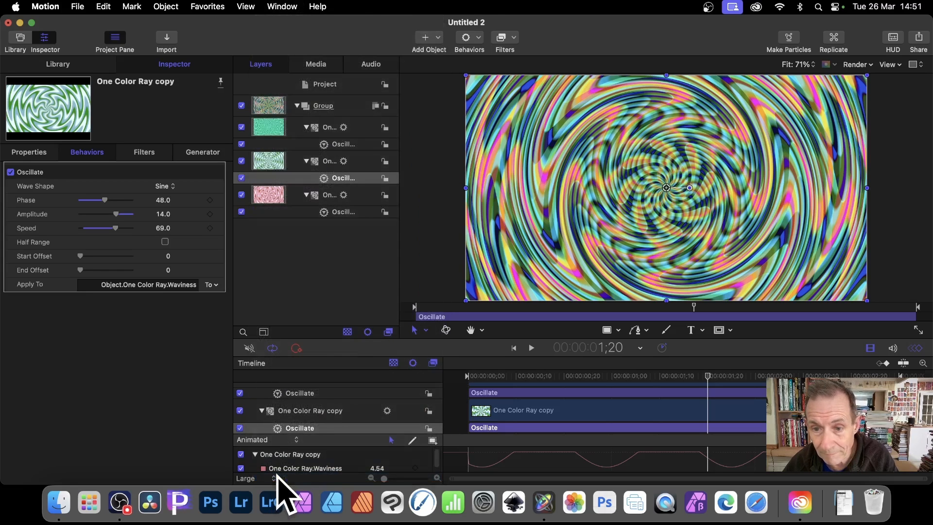
pyautogui.click(287, 7)
pyautogui.click(287, 465)
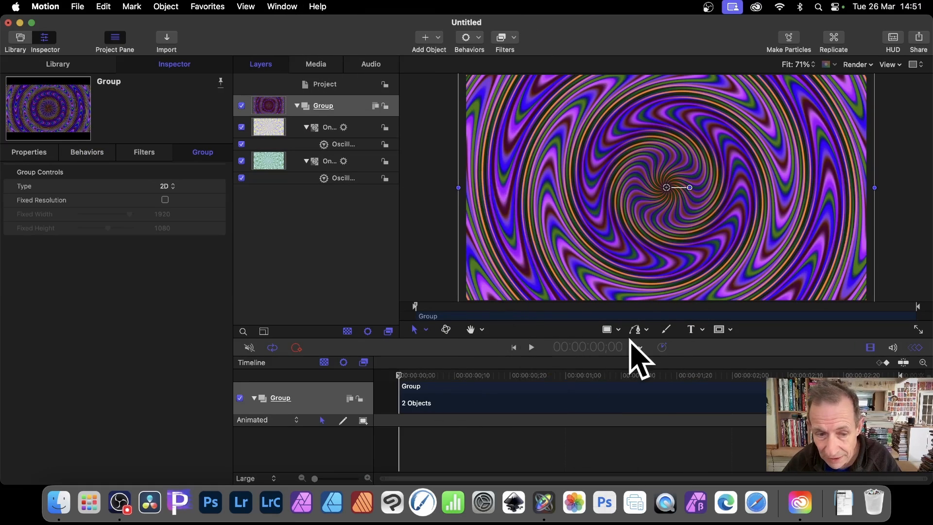
pyautogui.click(532, 347)
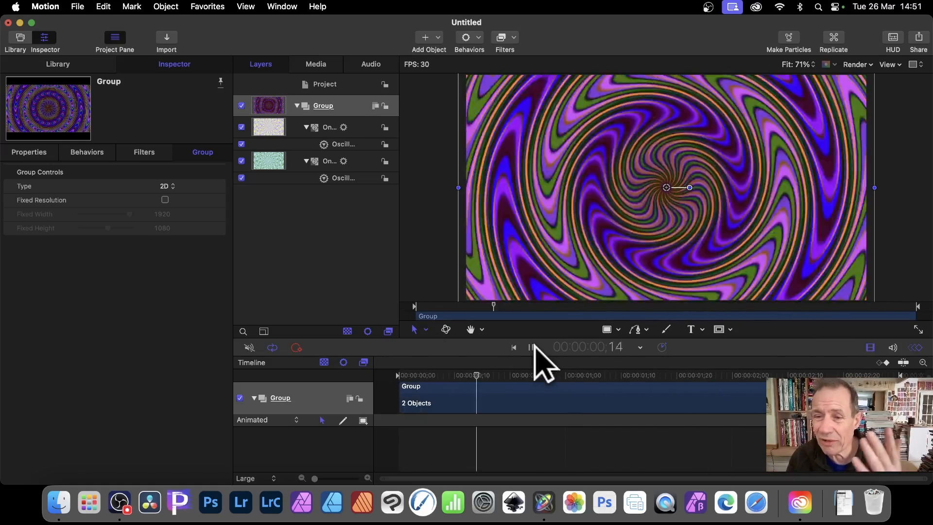
pyautogui.click(531, 347)
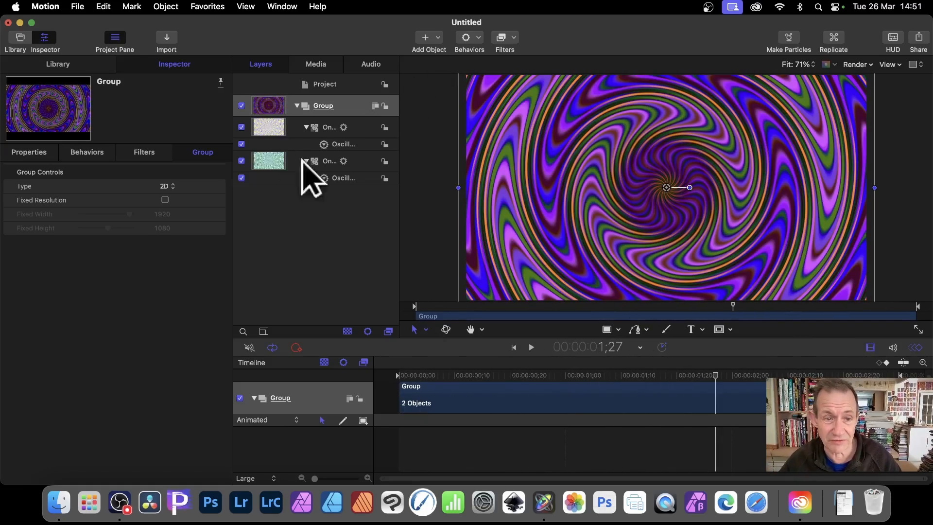
# Examine the Oscillate settings on the lower One Color Ray layer, and return to the Untitled 2 project.
pyautogui.click(346, 181)
pyautogui.click(344, 179)
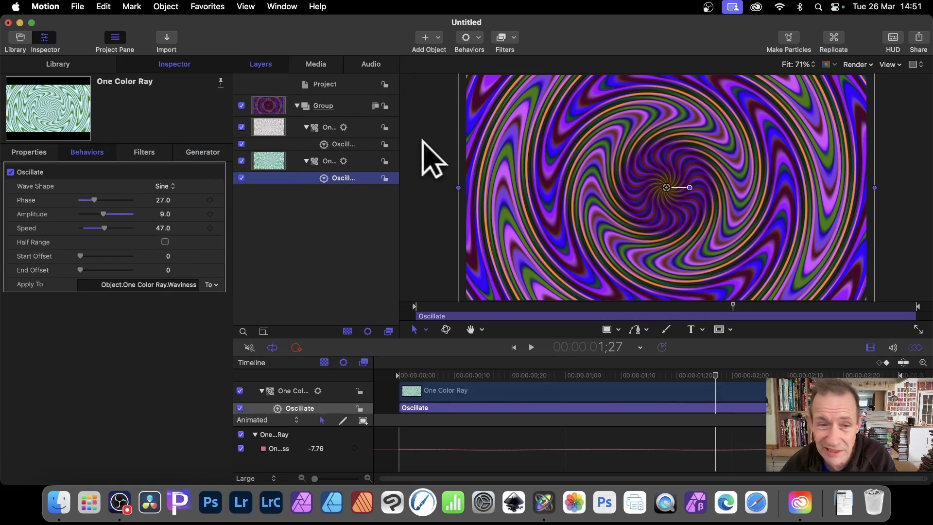
pyautogui.click(278, 5)
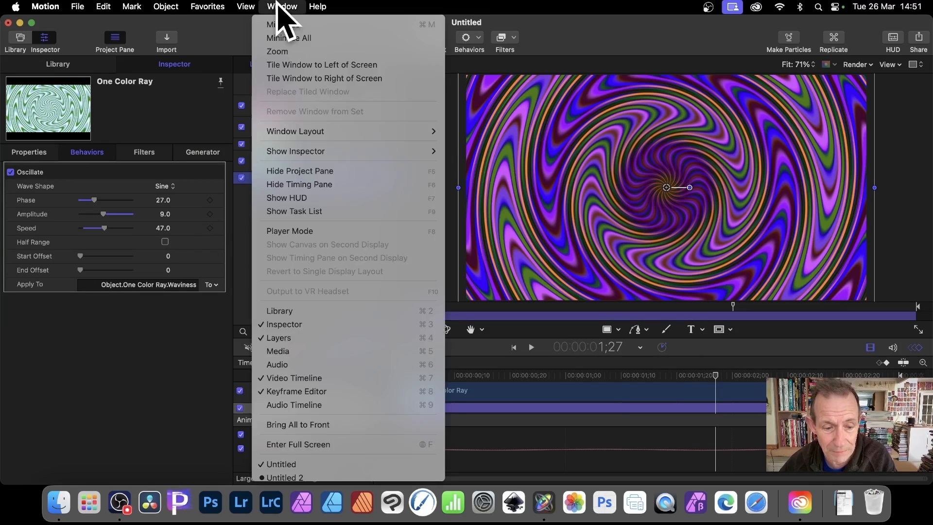
pyautogui.click(302, 477)
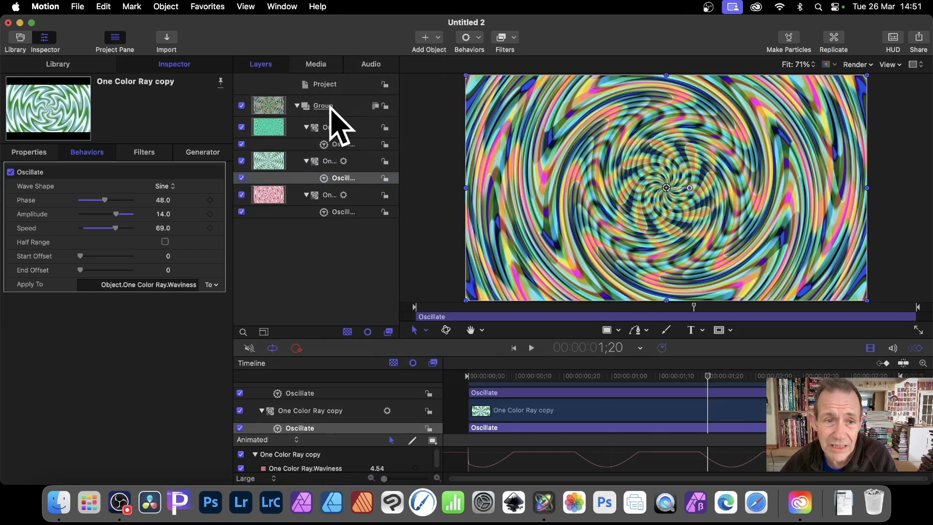
# Apply a Prism blur filter to the whole group with amount 32 and angle 103.3°.
pyautogui.click(336, 124)
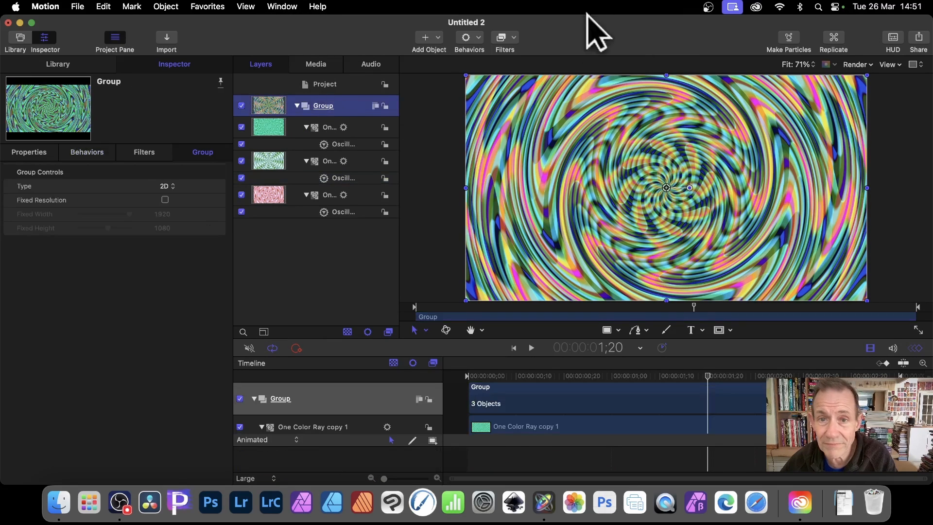
pyautogui.click(514, 39)
pyautogui.moveTo(516, 71)
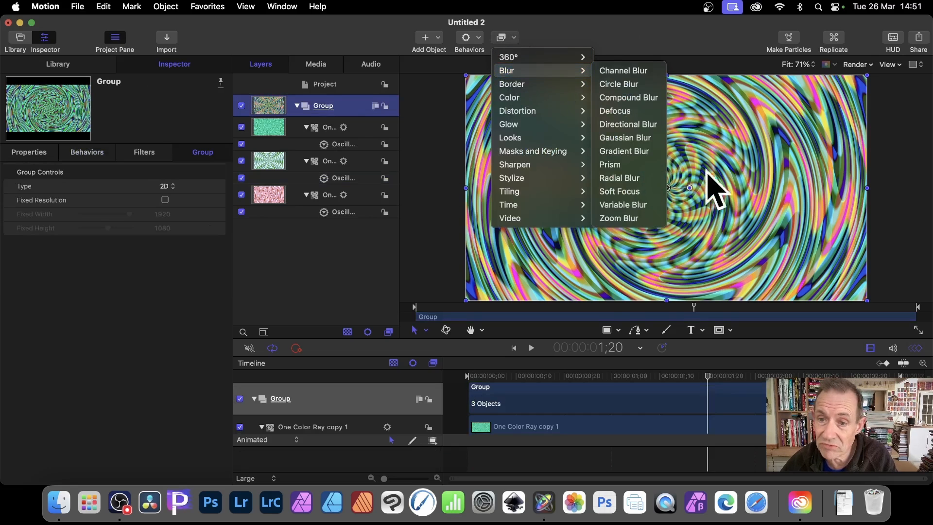
pyautogui.click(612, 165)
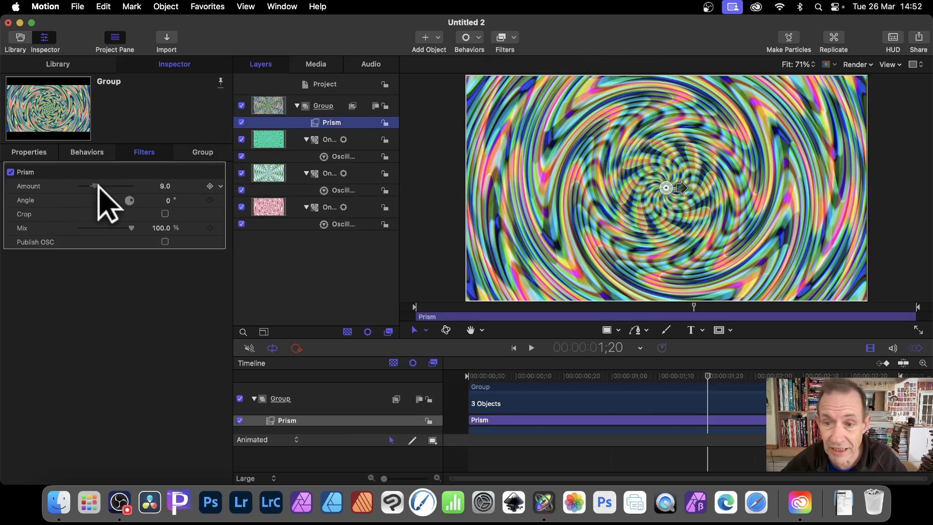
pyautogui.moveTo(98, 185); pyautogui.dragTo(144, 188)
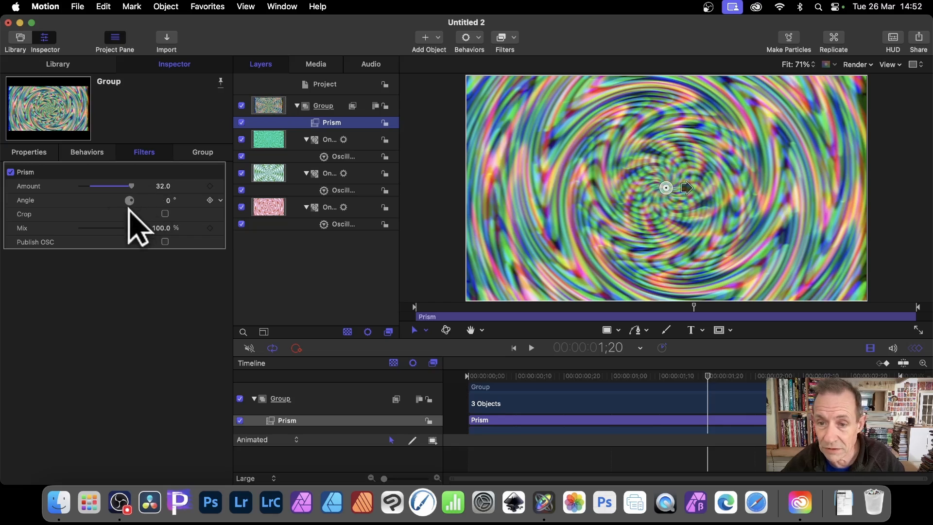
pyautogui.moveTo(130, 200); pyautogui.dragTo(155, 241)
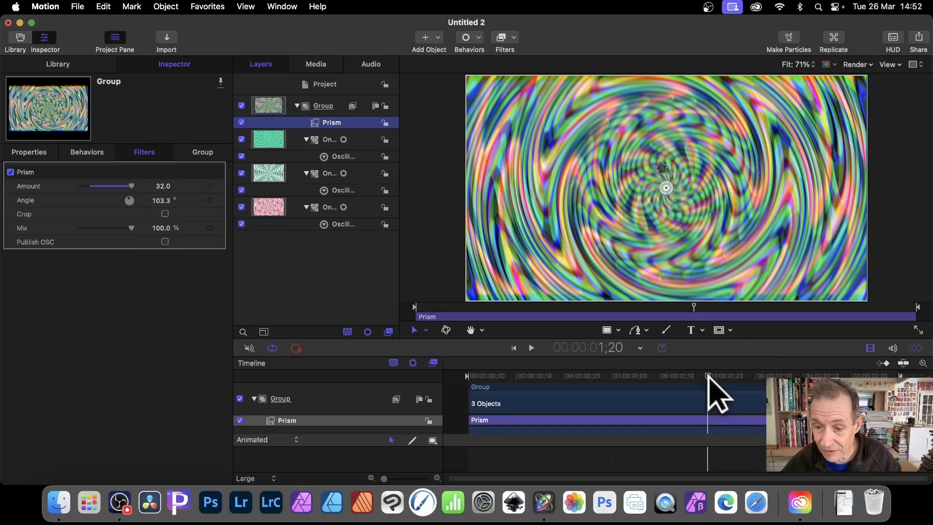
# Play the animation from the first frame to preview the Prism-filtered swirl, and stop playback.
pyautogui.moveTo(708, 376); pyautogui.dragTo(470, 383)
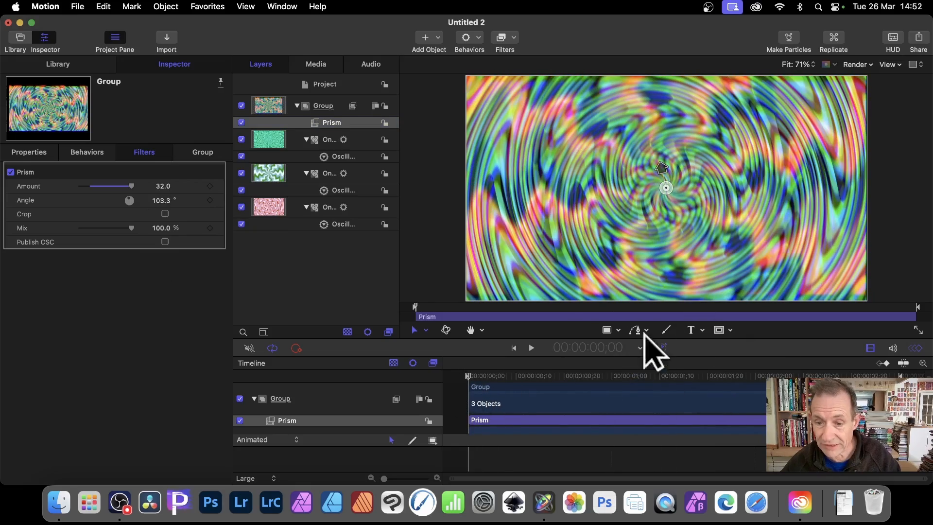
pyautogui.press('space')
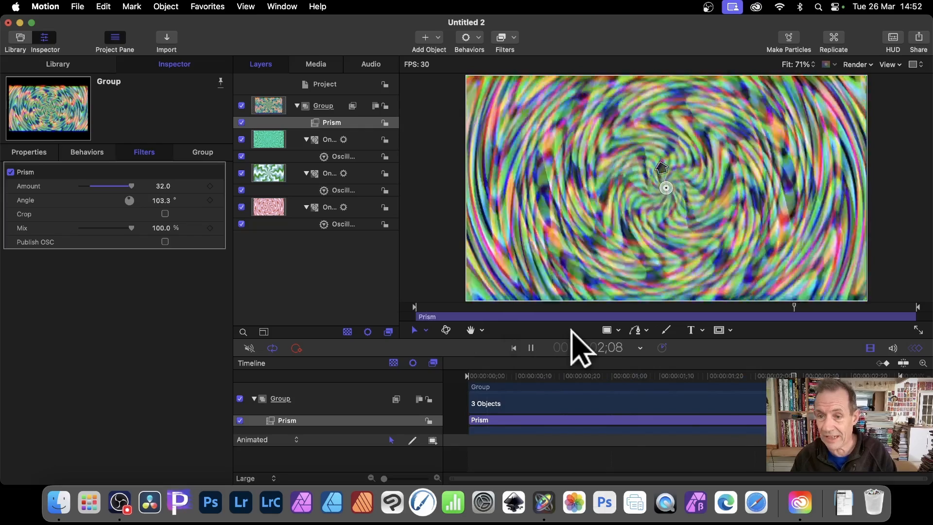
pyautogui.press('space')
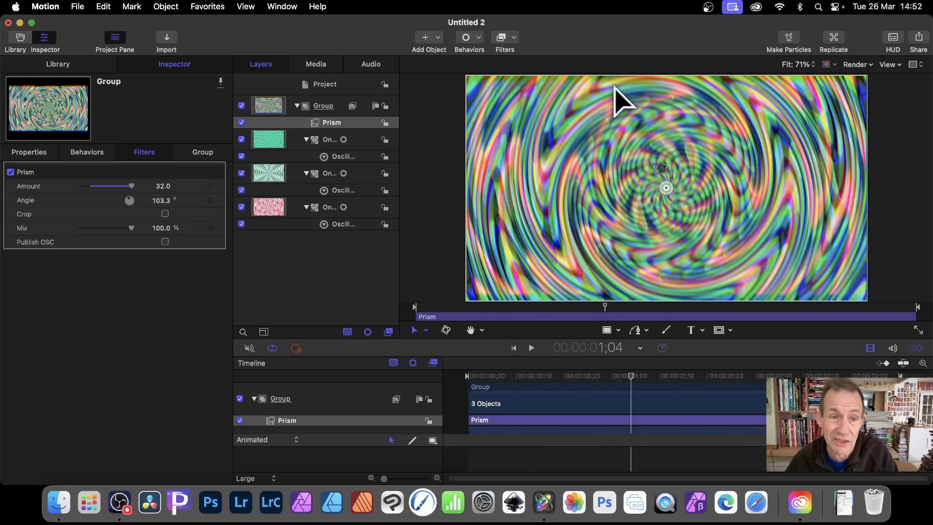
pyautogui.click(514, 37)
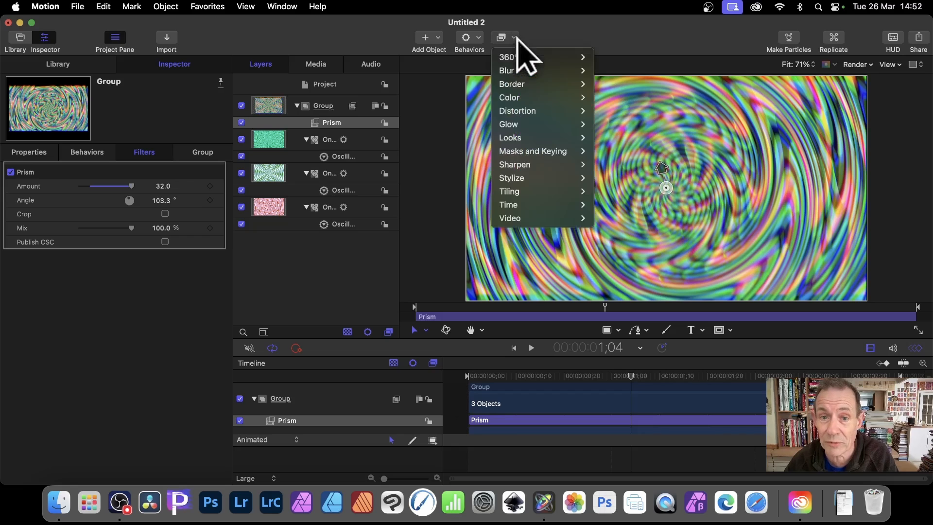
pyautogui.moveTo(535, 111)
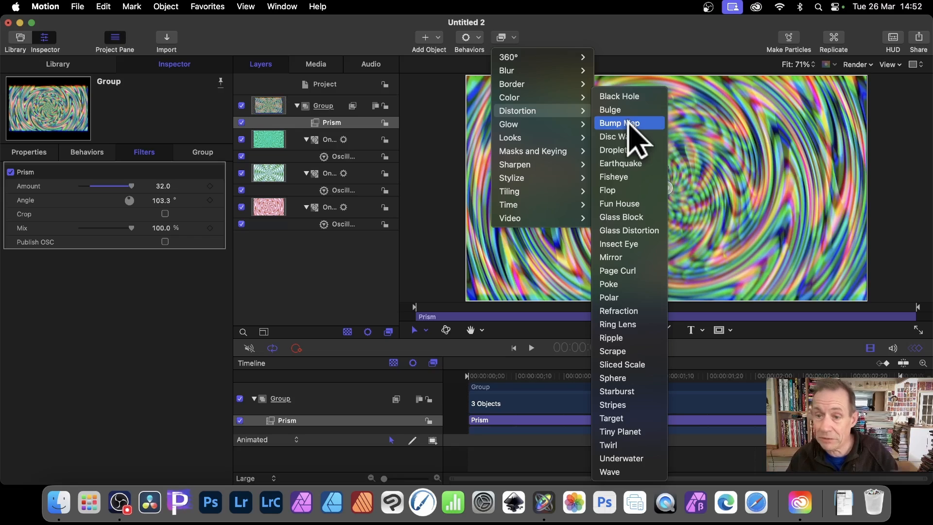
pyautogui.click(707, 60)
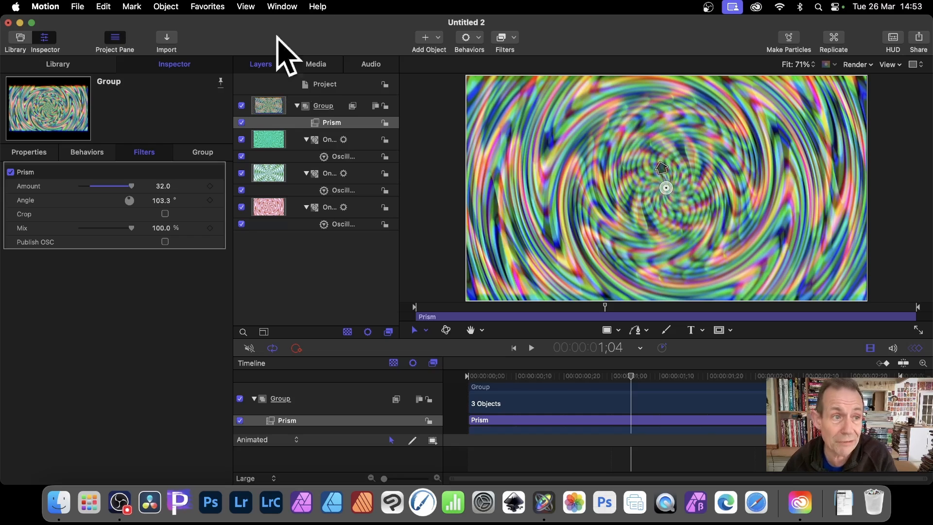
pyautogui.click(77, 6)
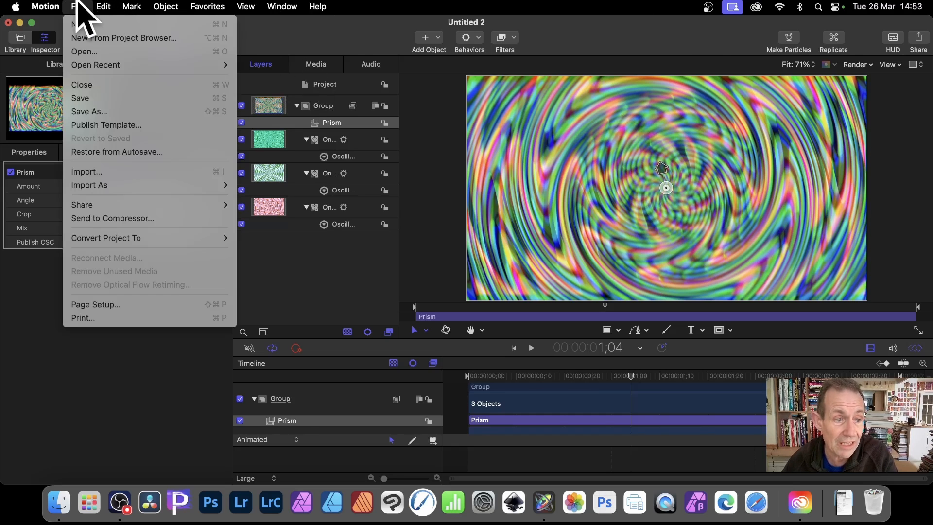
pyautogui.moveTo(100, 208)
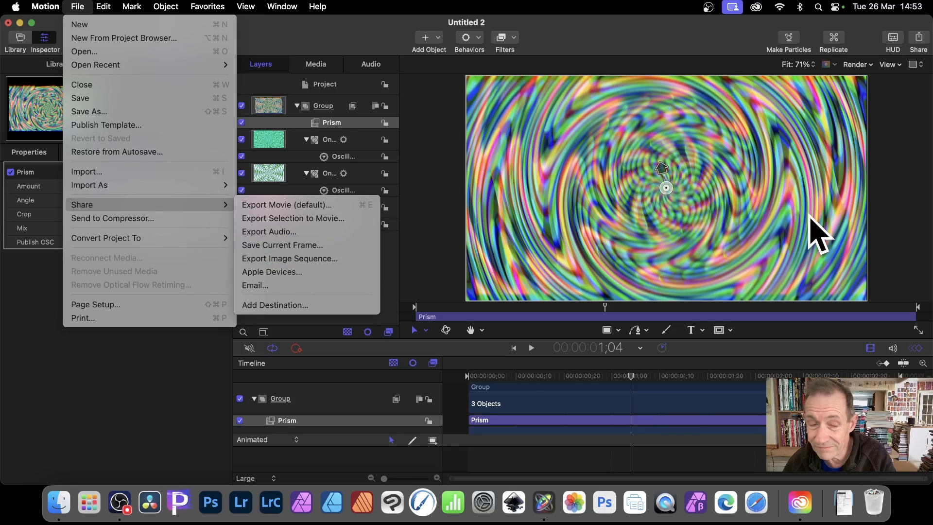
pyautogui.click(666, 80)
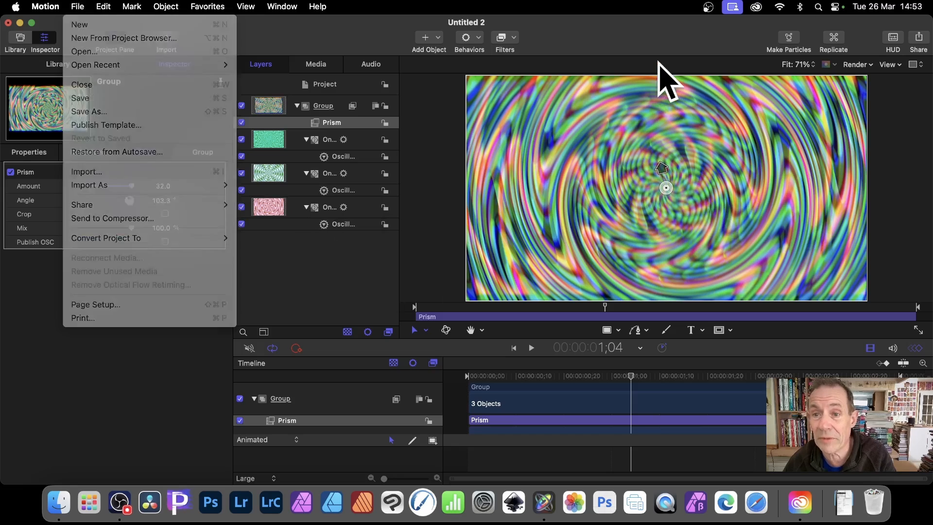